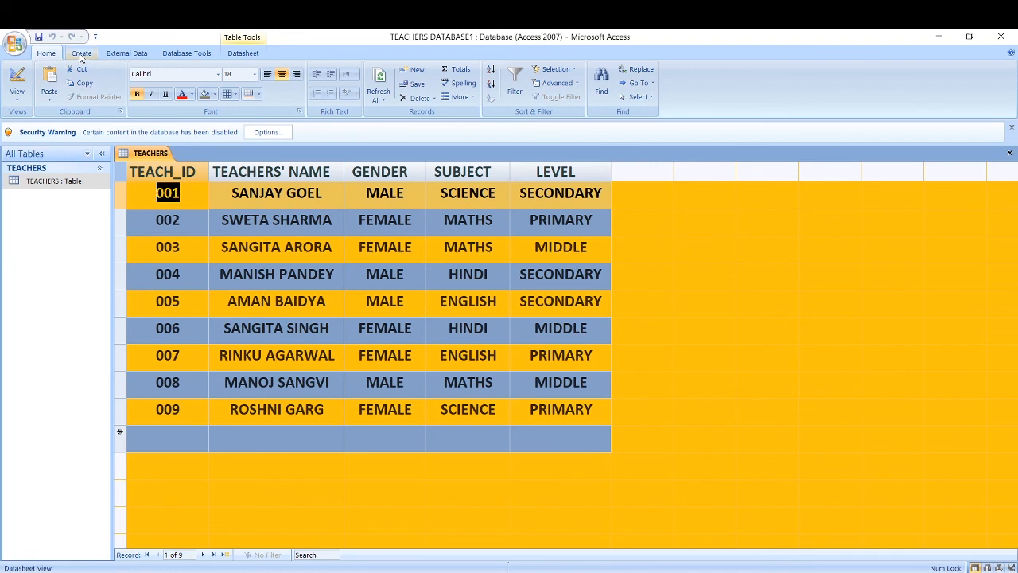
Create a new query in Design View and add the TEACHERS table to it.
click(82, 54)
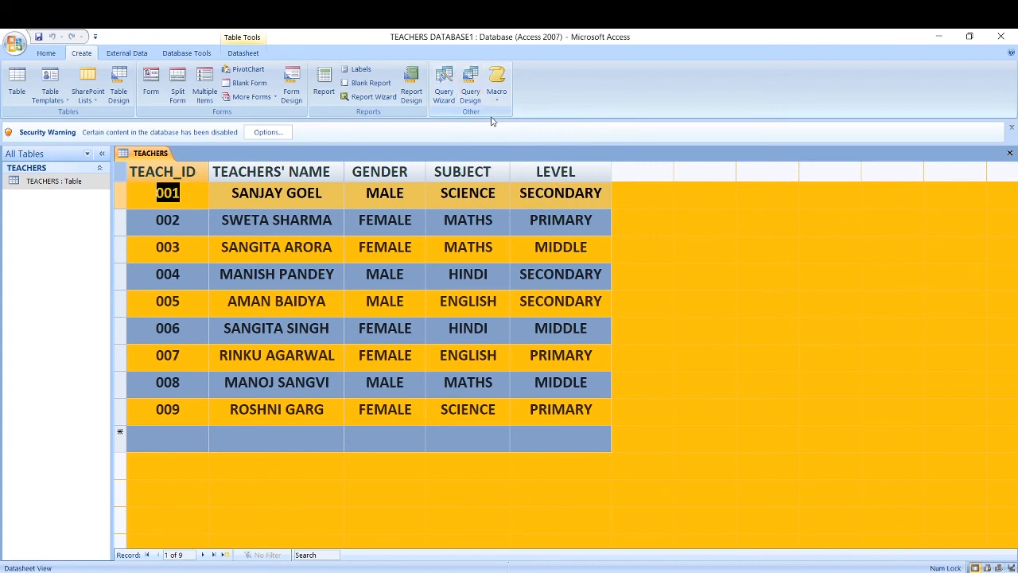
click(470, 79)
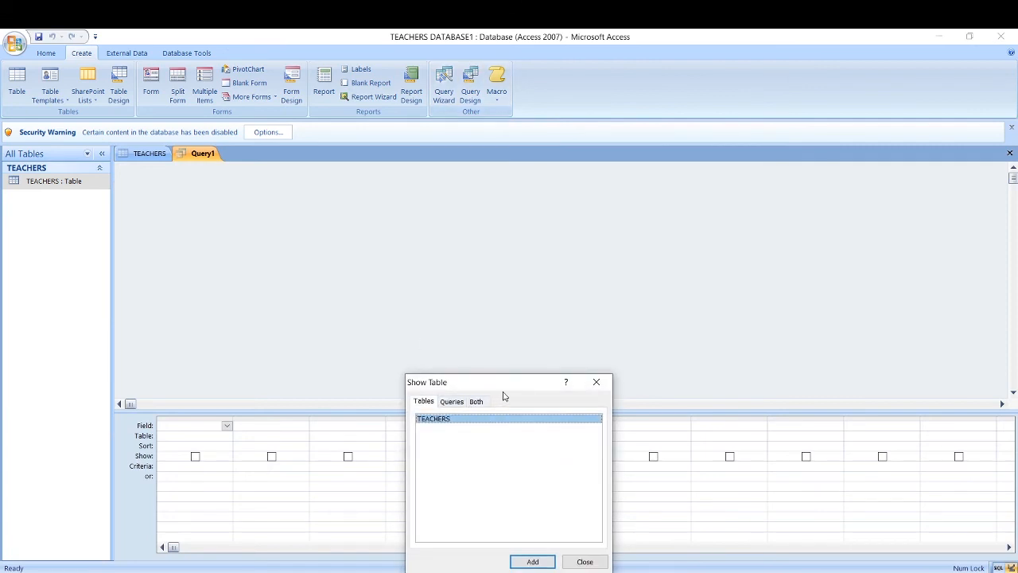
drag(513, 386, 571, 191)
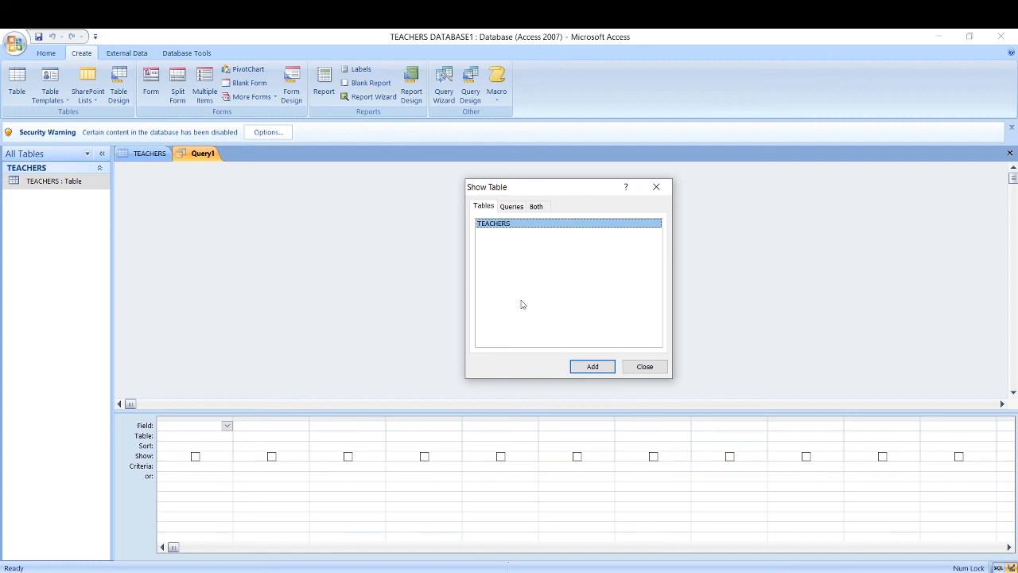
click(592, 369)
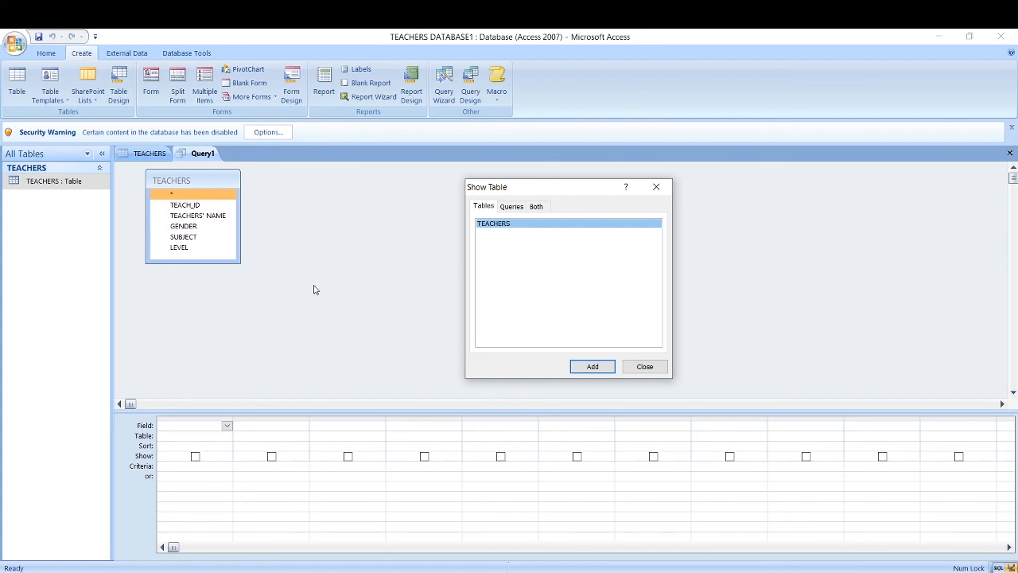
click(646, 368)
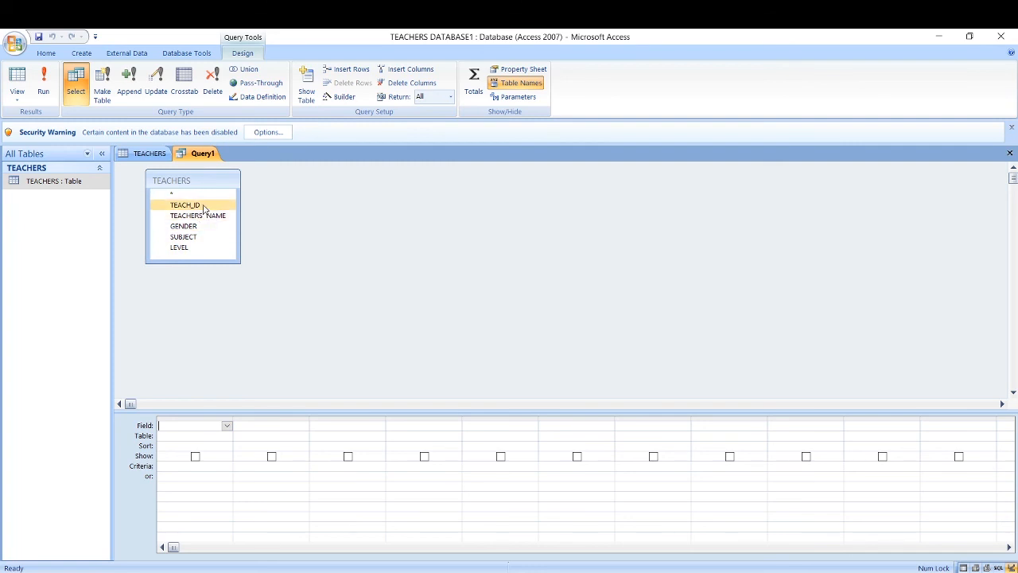
Add the TEACH_ID, TEACHERS' NAME, GENDER, SUBJECT and LEVEL fields to the query design grid.
drag(203, 206, 191, 428)
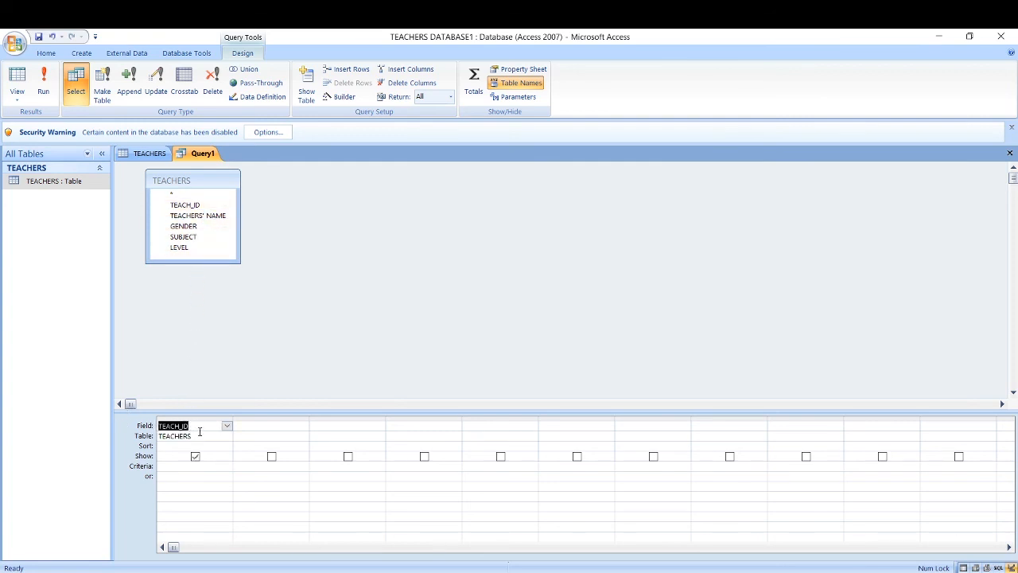
click(216, 216)
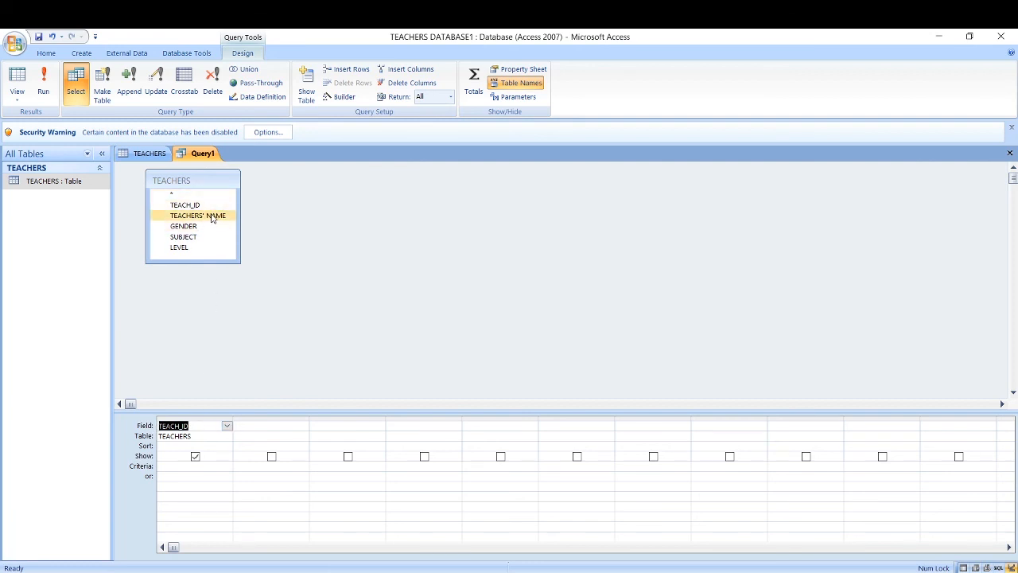
drag(212, 218, 239, 457)
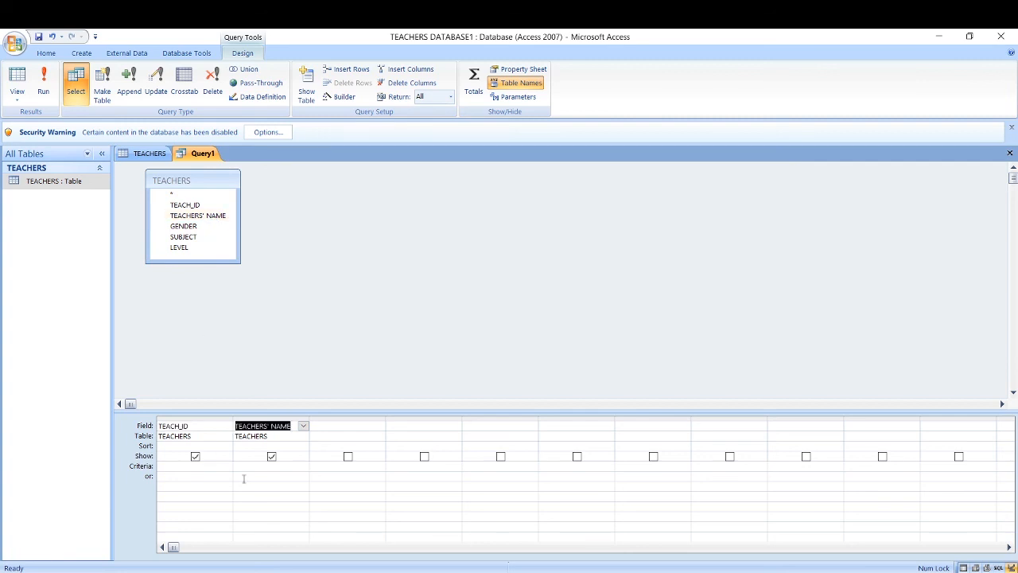
double_click(199, 226)
double_click(196, 237)
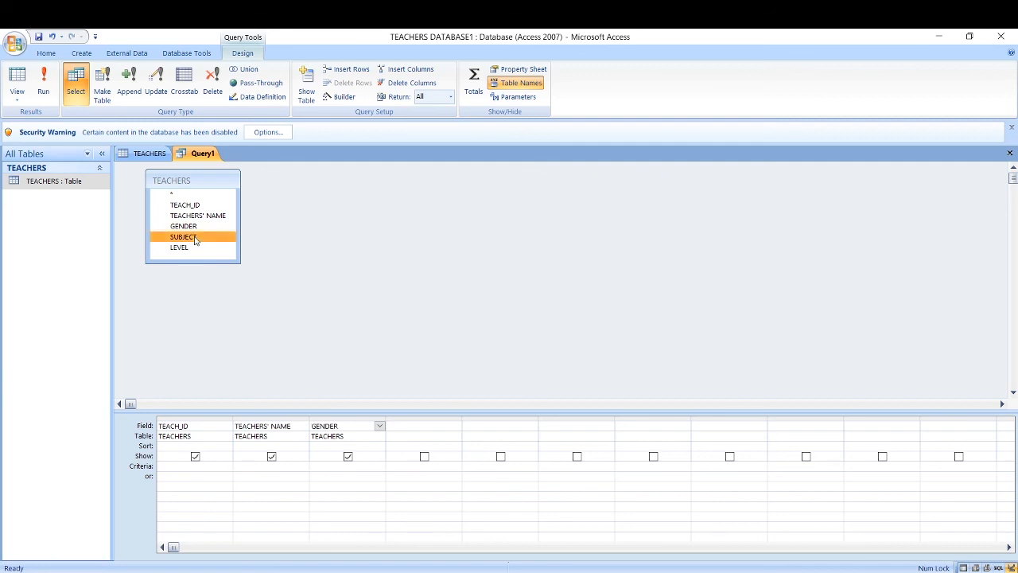
drag(186, 251, 488, 426)
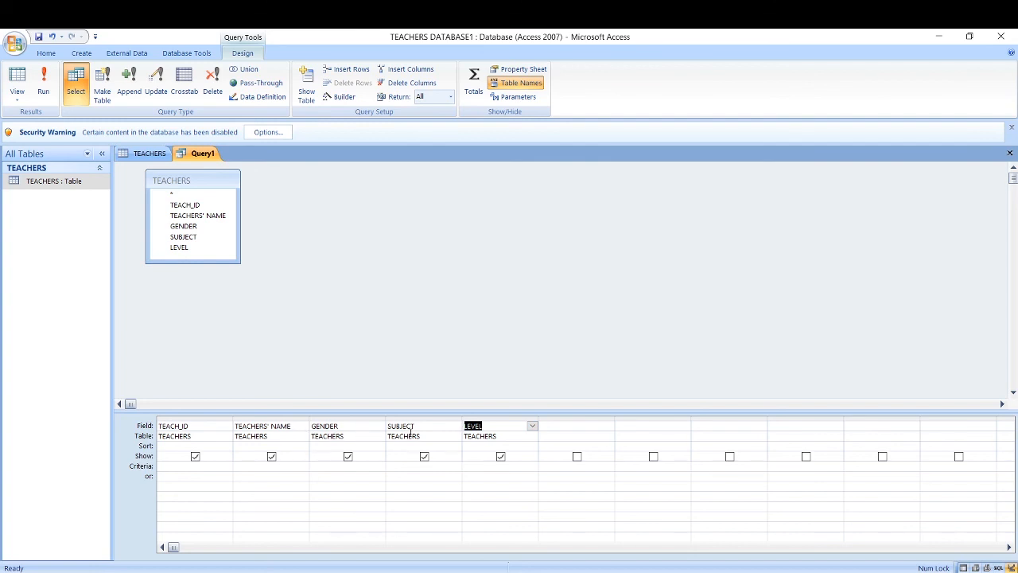
Hide the TEACH_ID and SUBJECT fields from the query output and show them again.
click(500, 427)
click(299, 427)
click(196, 458)
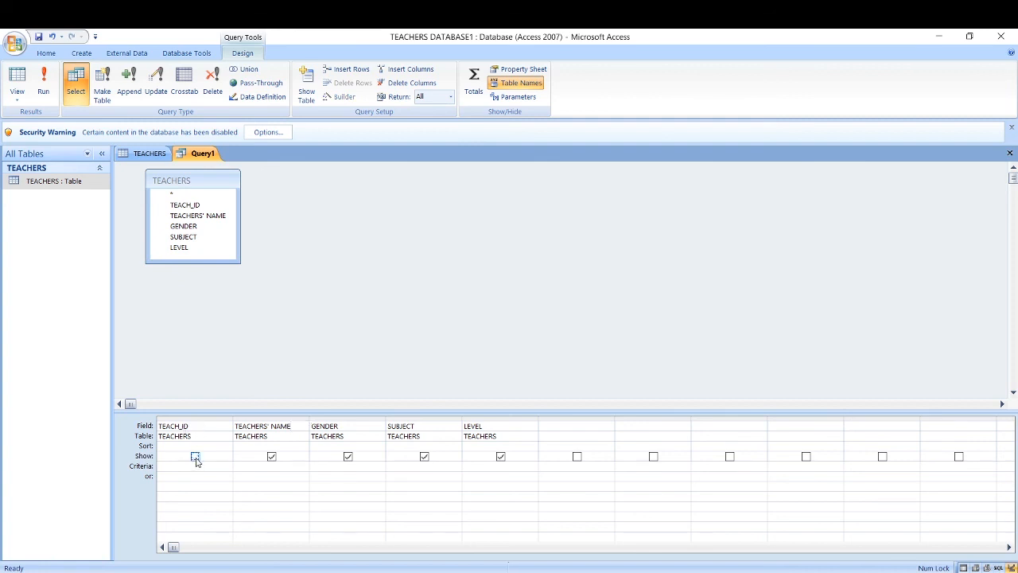
click(425, 459)
click(424, 456)
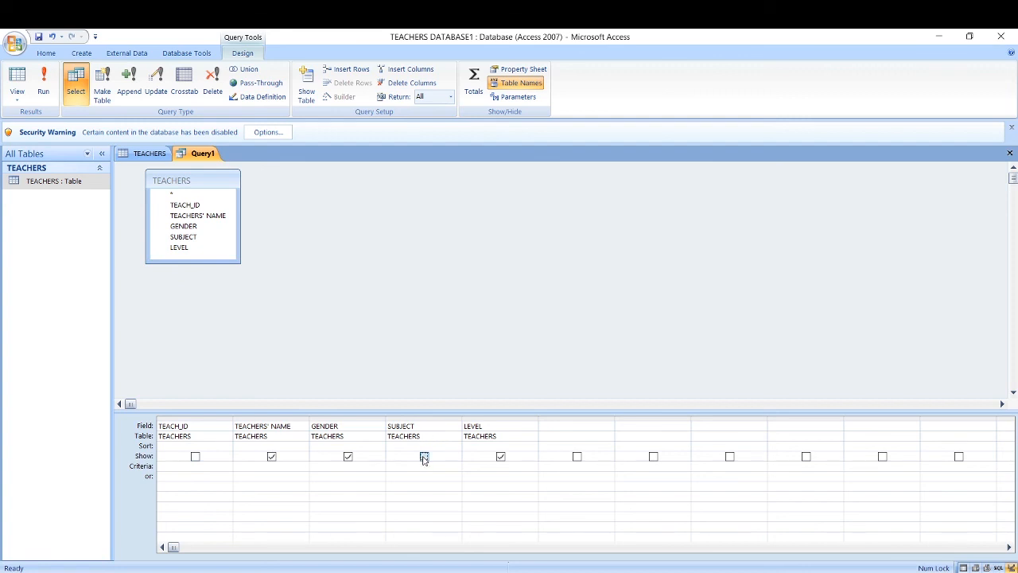
click(195, 457)
Check the TEACHERS table, set the query's SUBJECT criterion to SCIENCE and run the query.
double_click(71, 188)
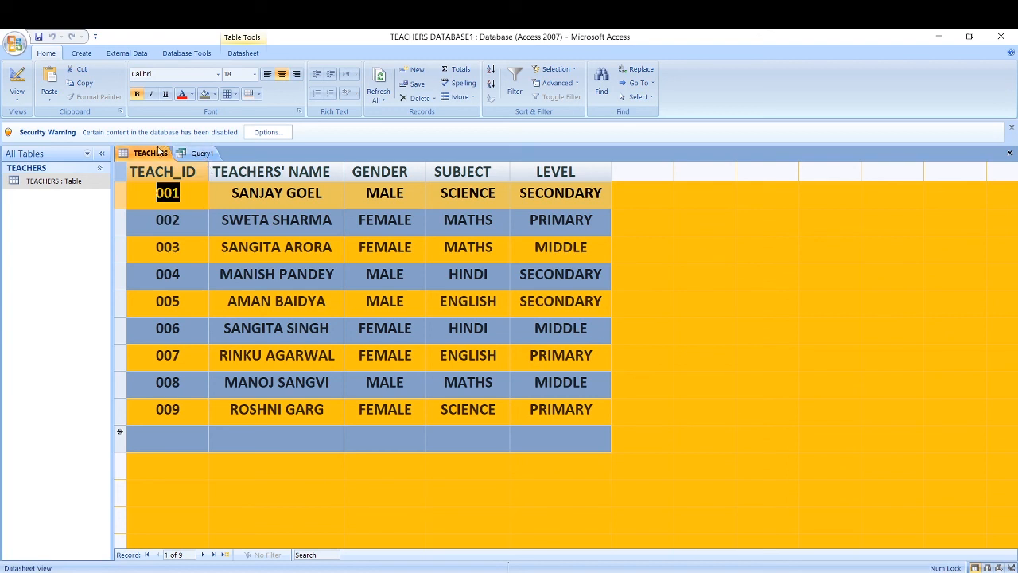
click(202, 153)
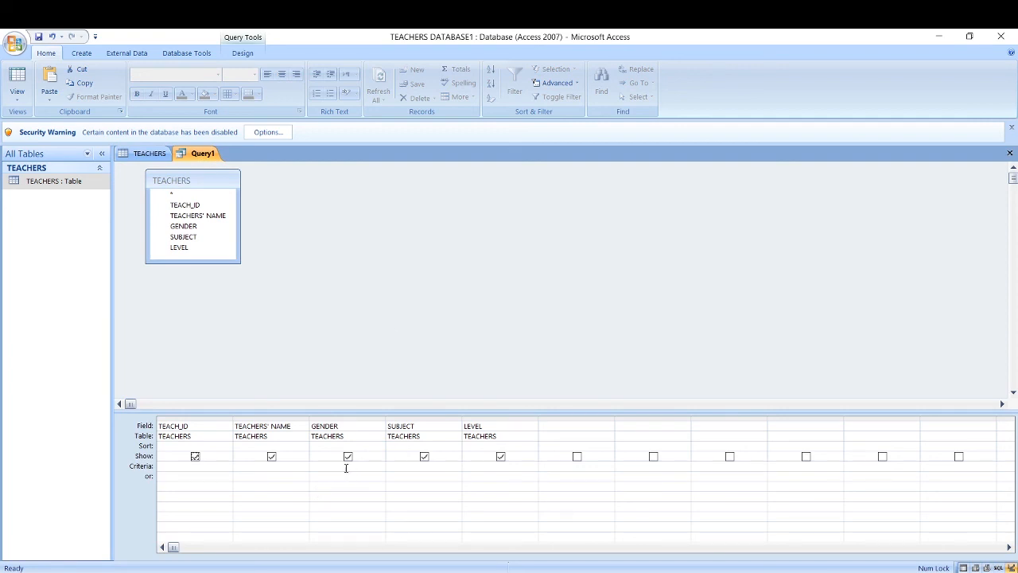
click(398, 465)
mouse_move(632, 572)
key(Caps_Lock)
text(SCIENCE)
click(243, 53)
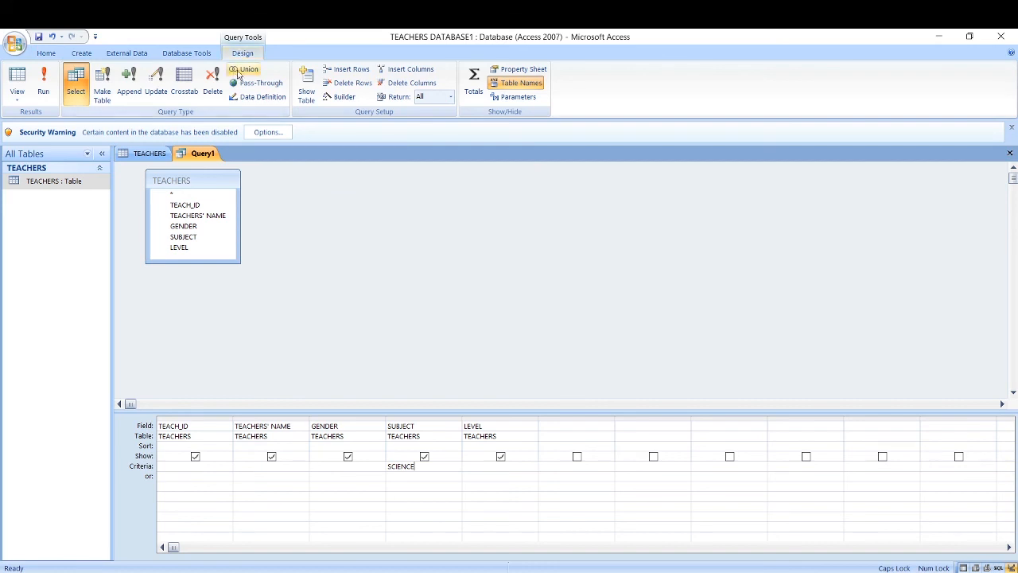
click(44, 90)
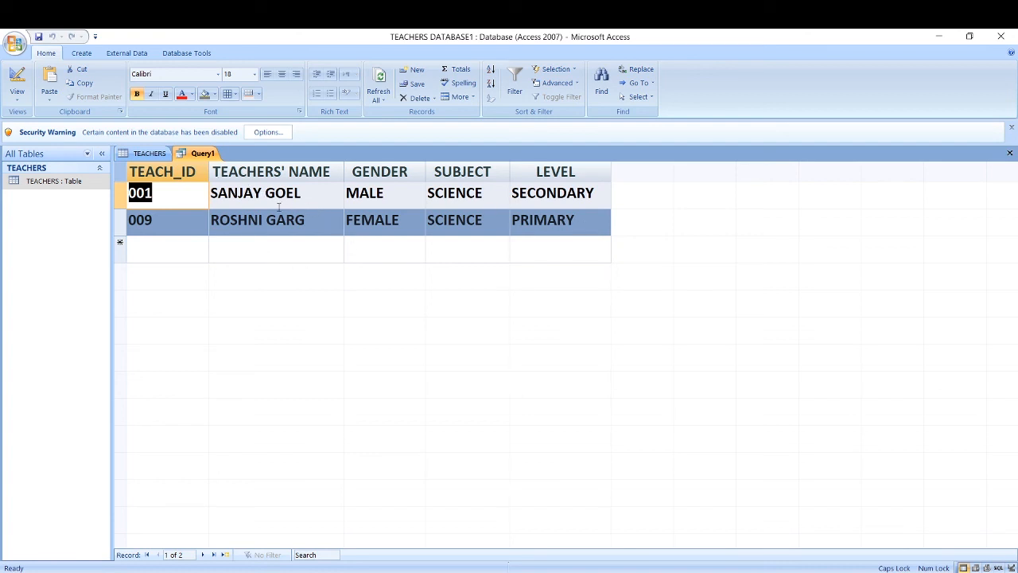
Return to the query design, add MIDDLE as the LEVEL criterion and run the query.
right_click(201, 156)
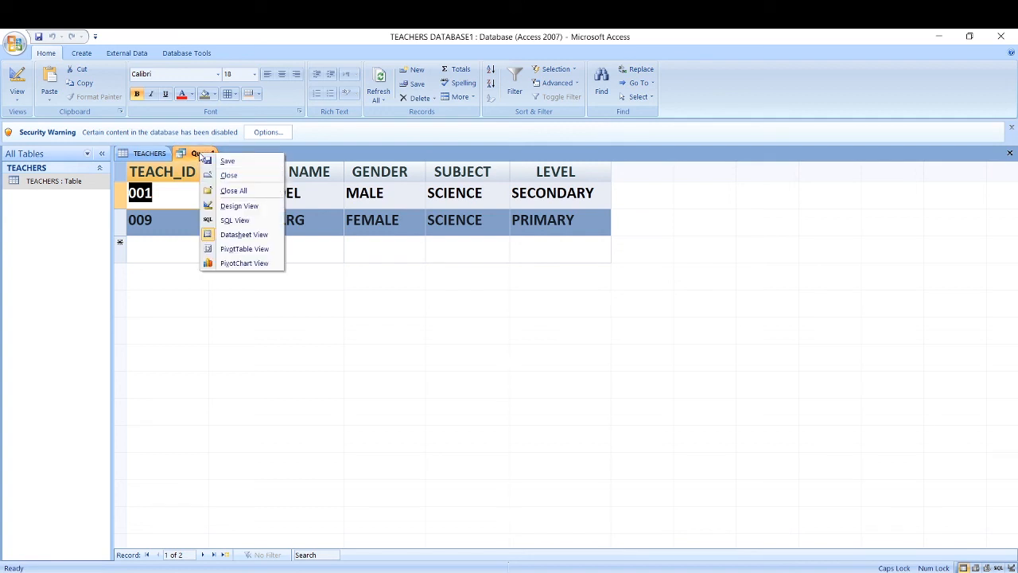
click(248, 209)
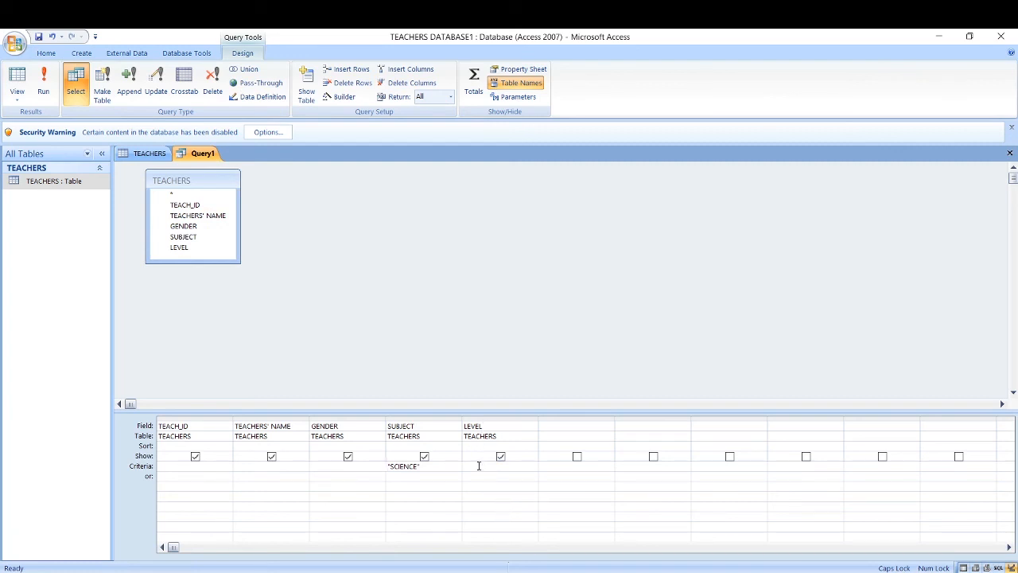
text(MIDDLE)
click(45, 82)
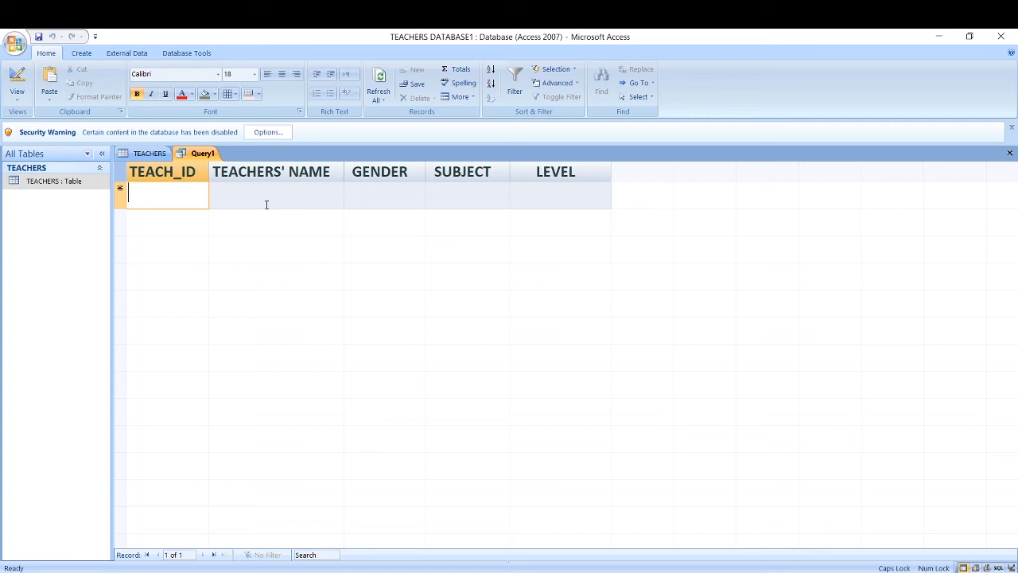
Reopen the query design, change the LEVEL criterion to SECONDARY and run the query.
right_click(204, 154)
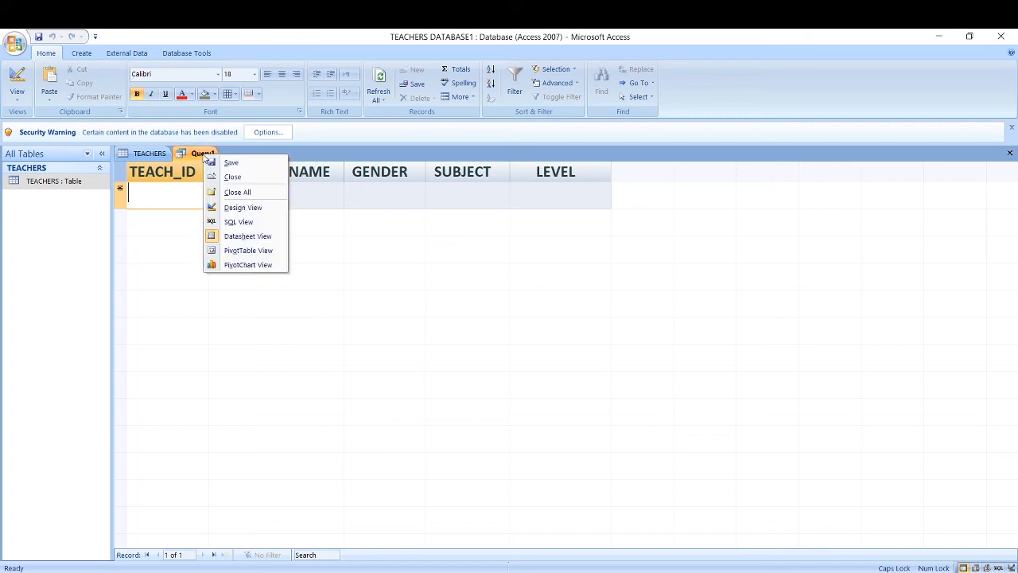
click(236, 207)
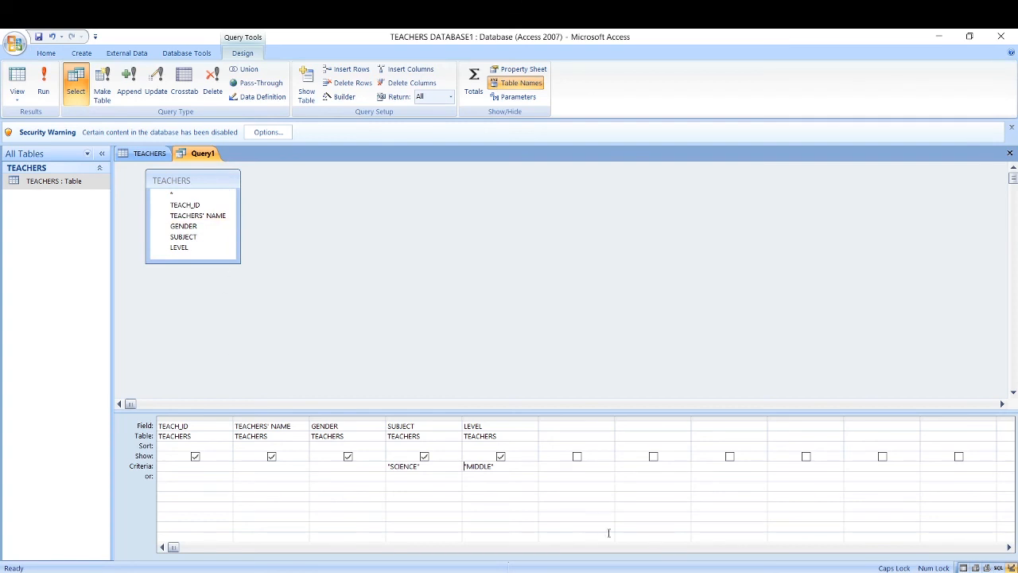
drag(494, 467, 461, 467)
text(SECONDARY)
click(40, 86)
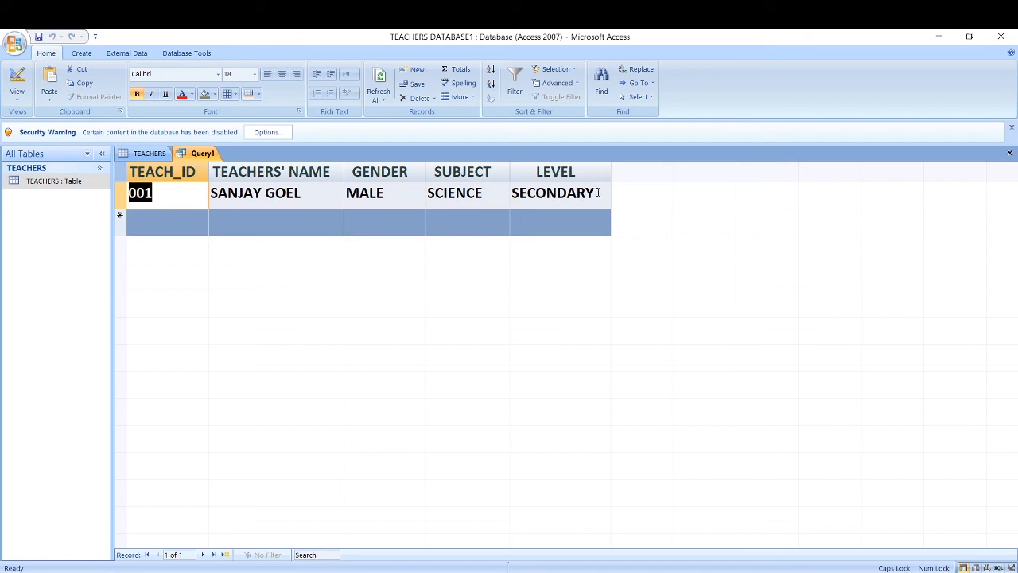
click(597, 193)
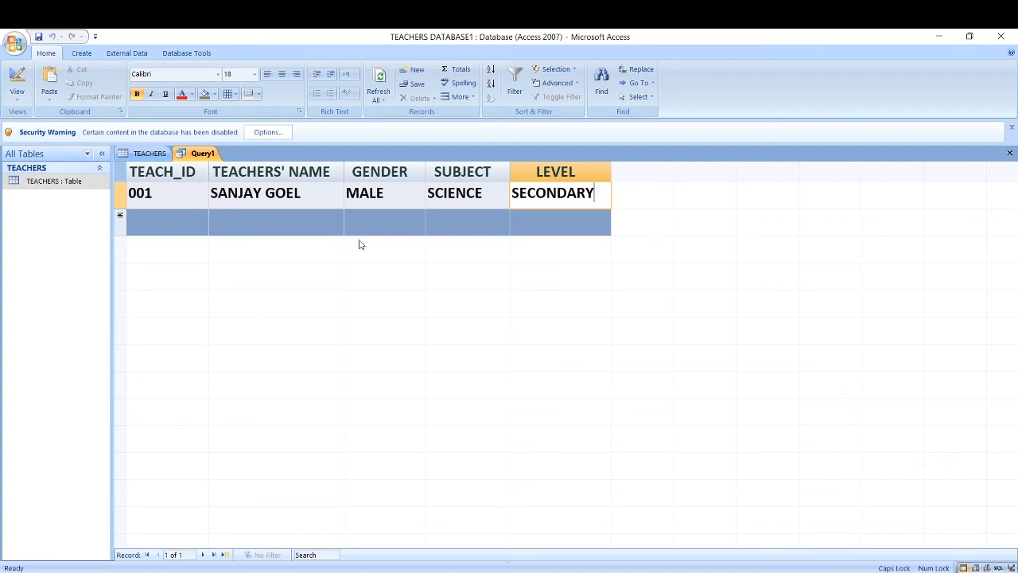
Go back to the query design and clear the existing SUBJECT and LEVEL criteria.
right_click(197, 154)
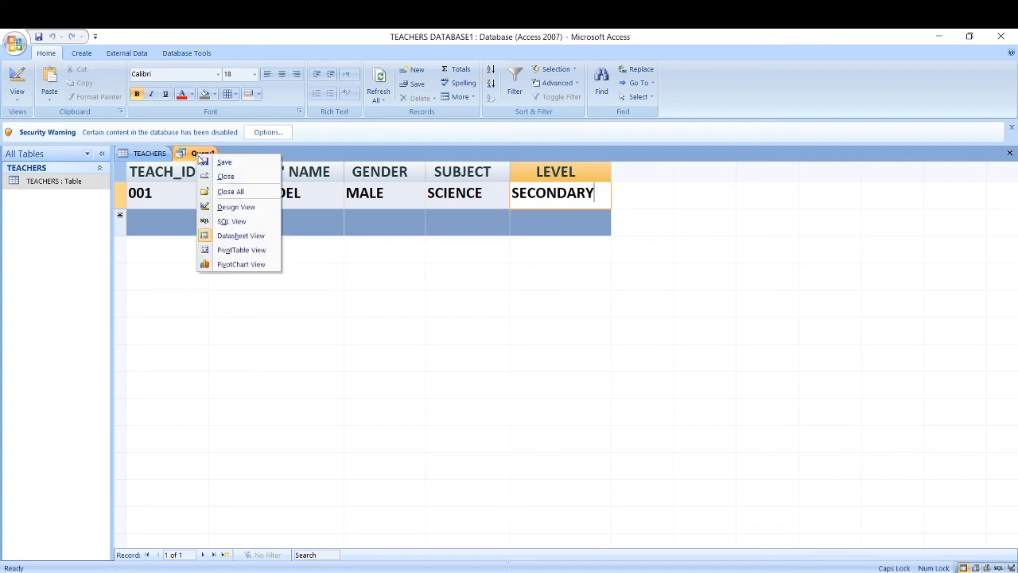
click(231, 207)
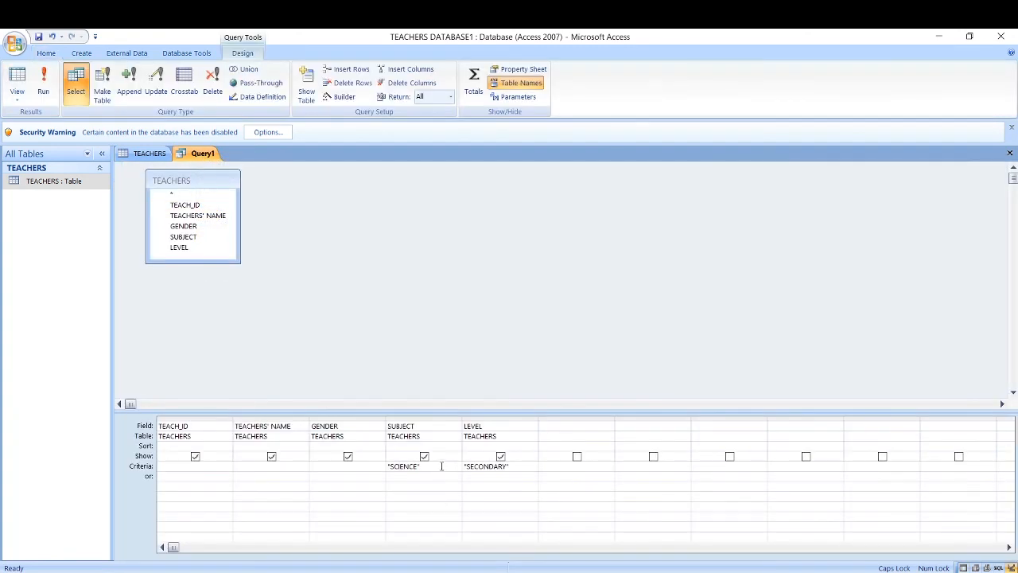
drag(525, 466, 380, 466)
click(464, 465)
key(Delete)
Set the SUBJECT criterion to MATHS and run the query with the TEACH_ID field hidden.
text(MATHS)
click(196, 459)
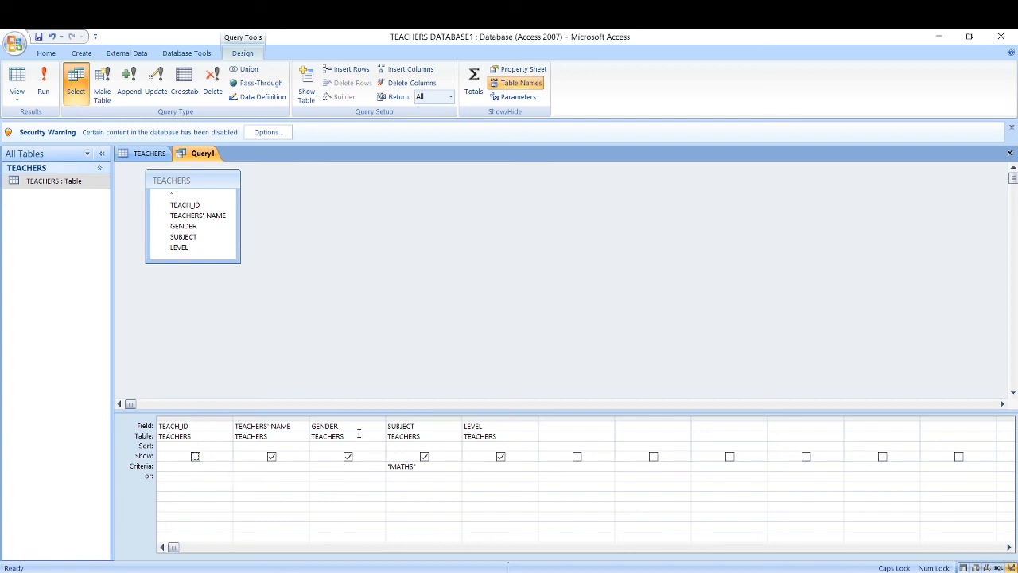
click(43, 79)
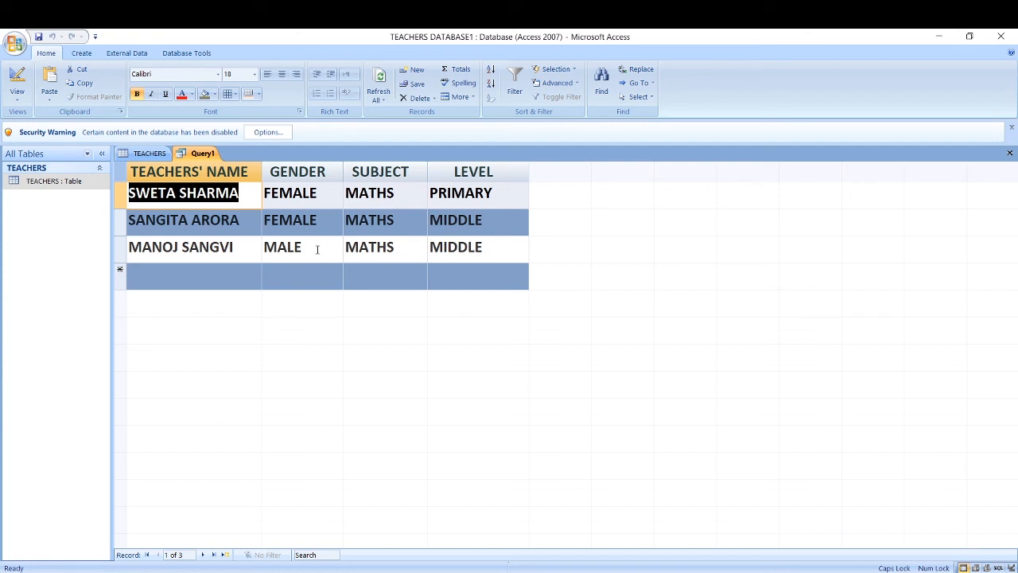
Return to the query design, add MALE as the GENDER criterion and run the query.
right_click(198, 155)
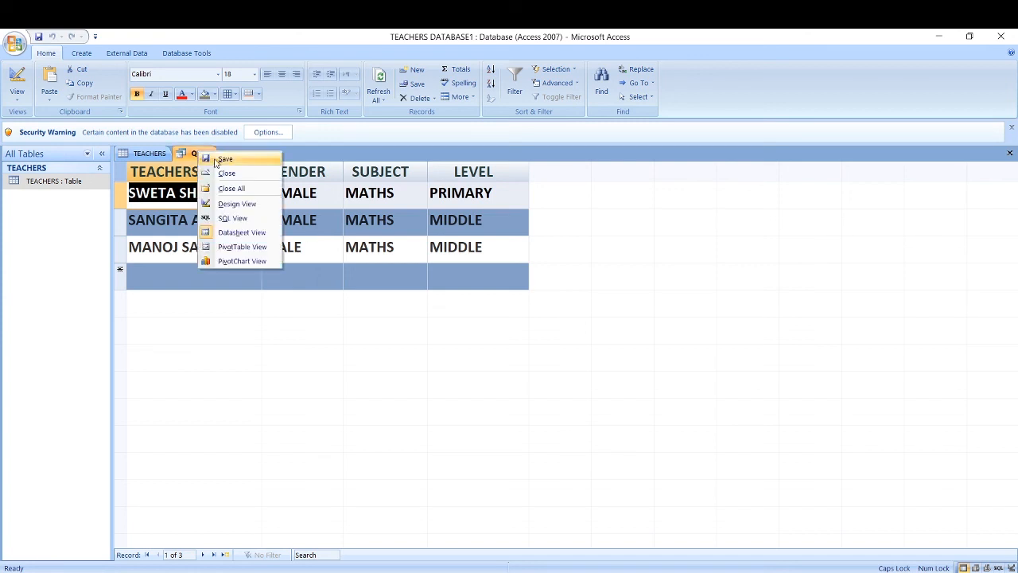
click(237, 205)
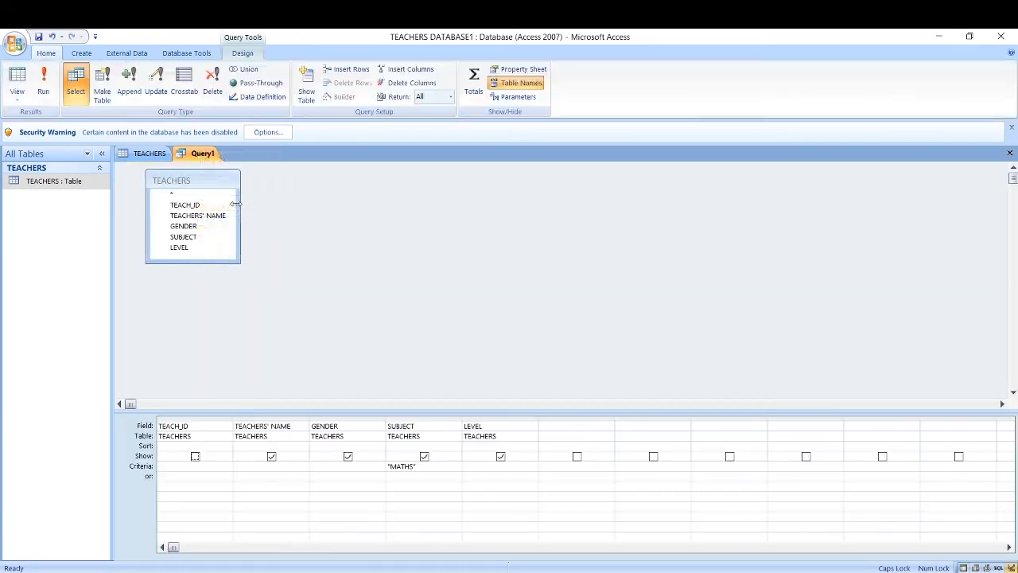
click(342, 467)
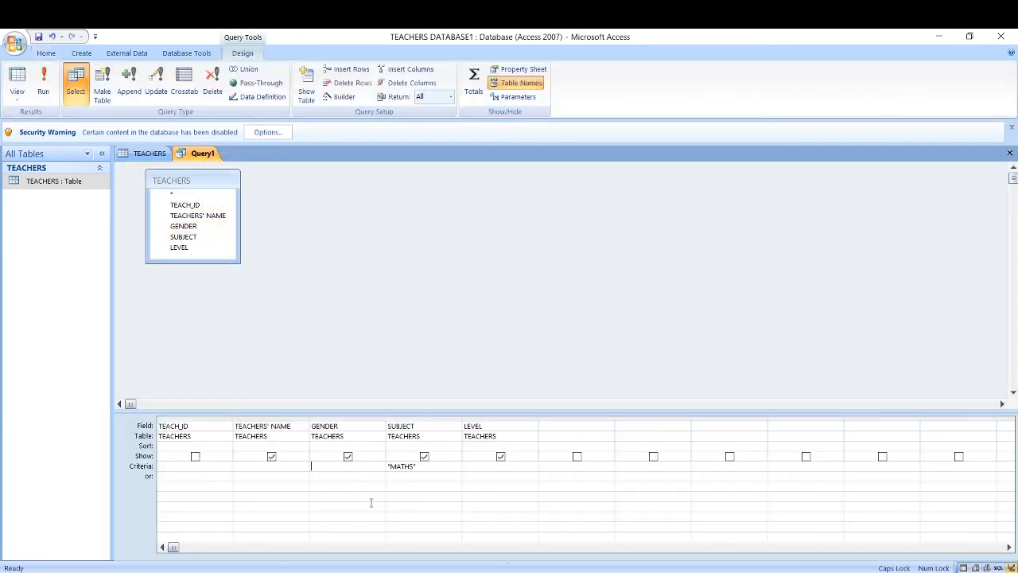
text(MALE)
click(44, 86)
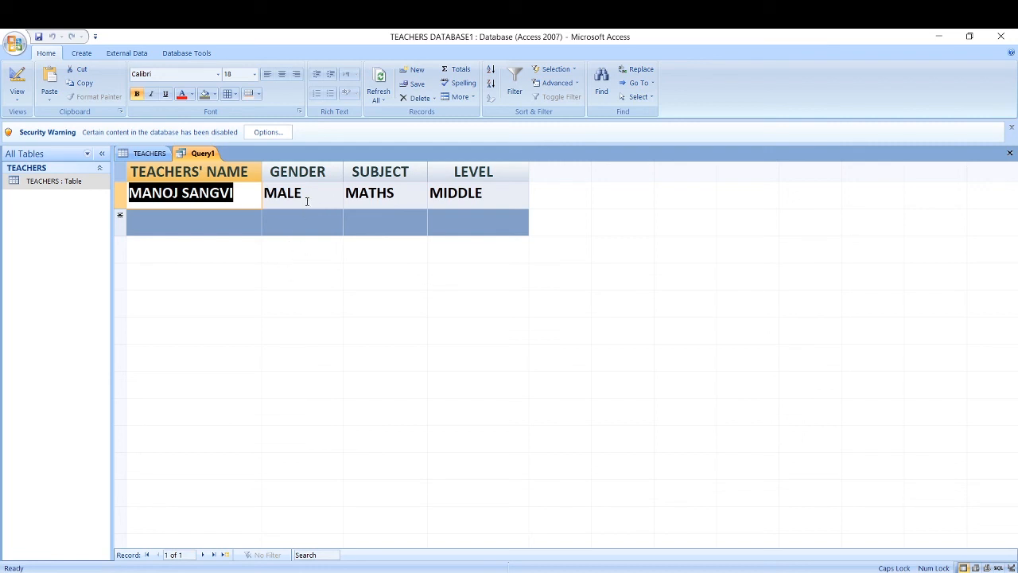
Return to the query design, show the TEACH_ID field again, clear the GENDER criterion and run the query.
right_click(203, 154)
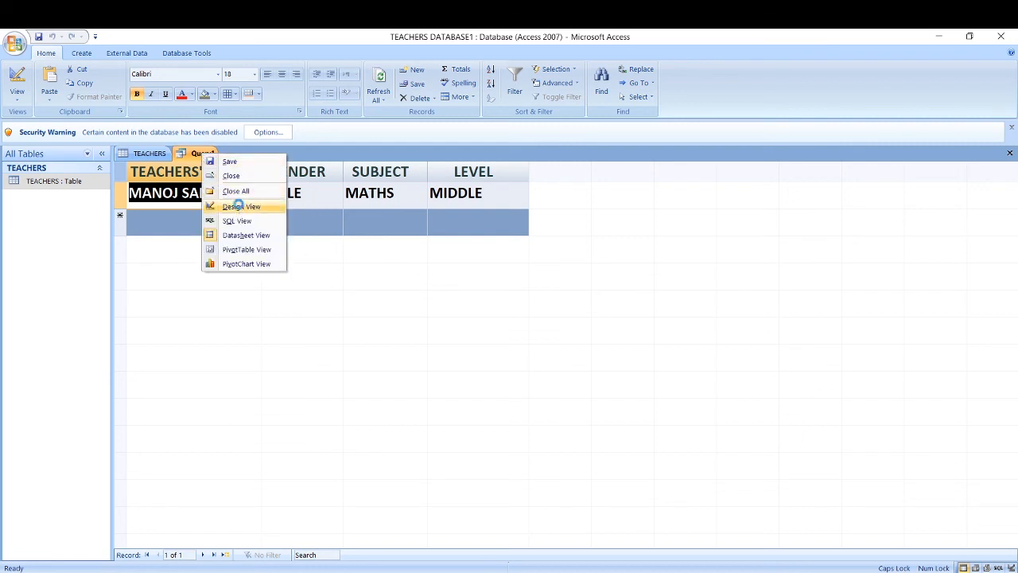
click(240, 207)
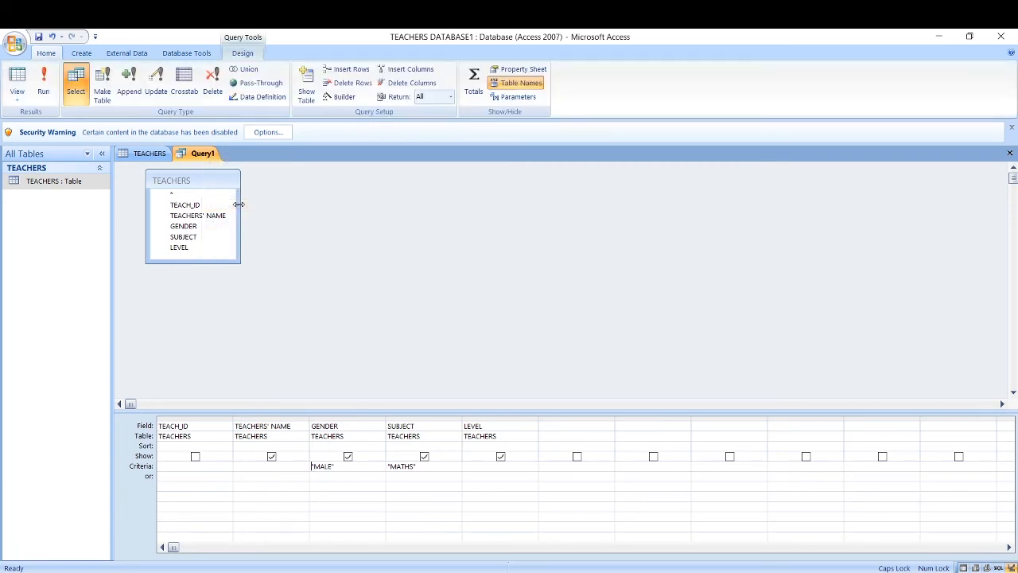
click(196, 457)
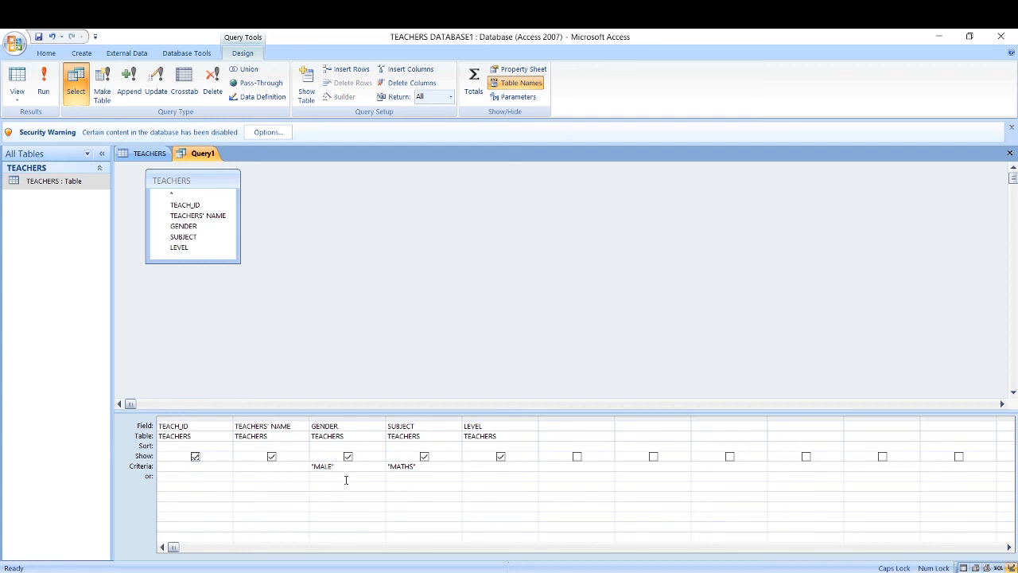
drag(421, 467, 310, 465)
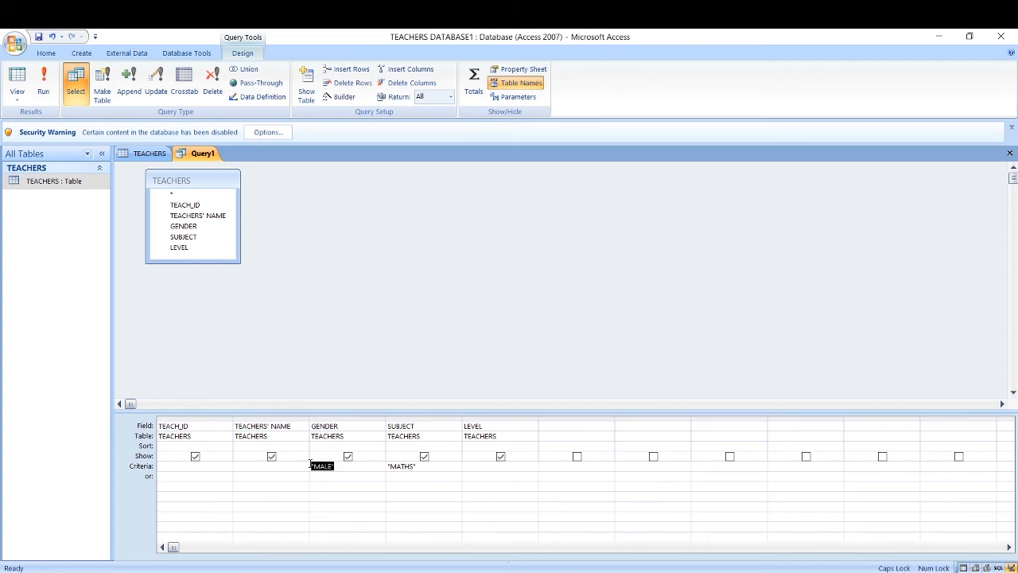
key(Delete)
click(46, 82)
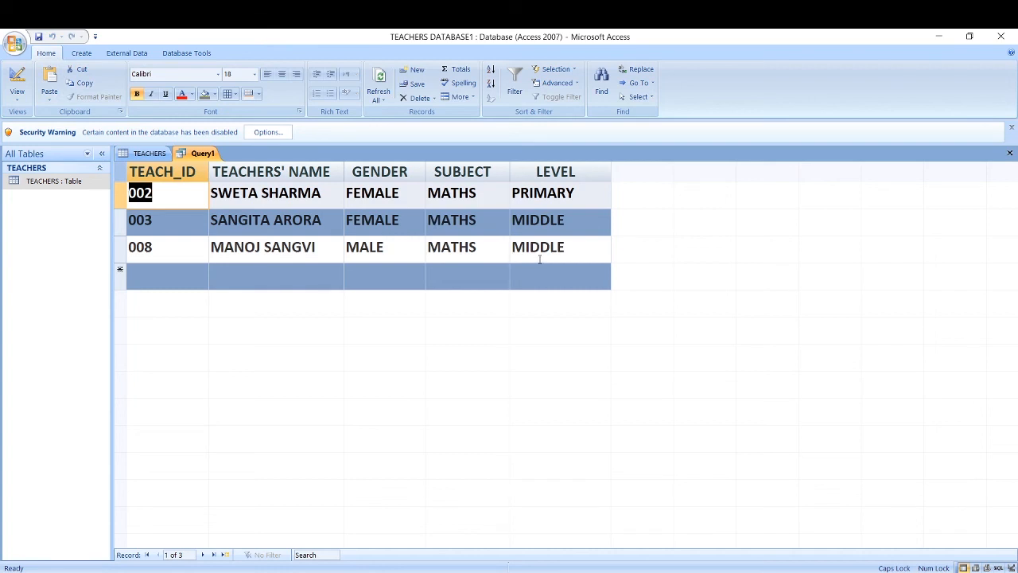
Reopen the query design, add ENGLISH as the alternative (or) criterion for SUBJECT and run the query.
right_click(204, 155)
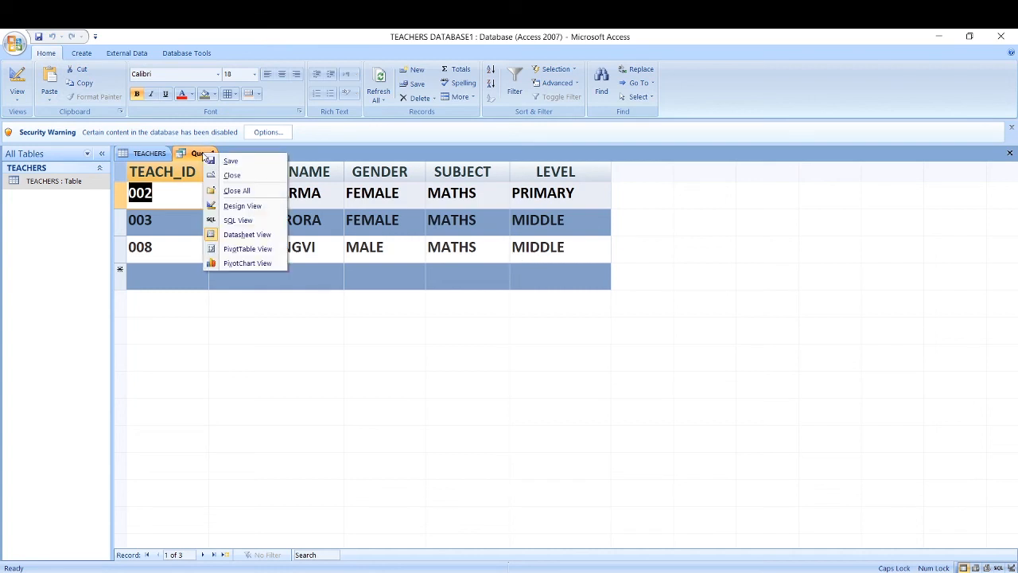
click(238, 206)
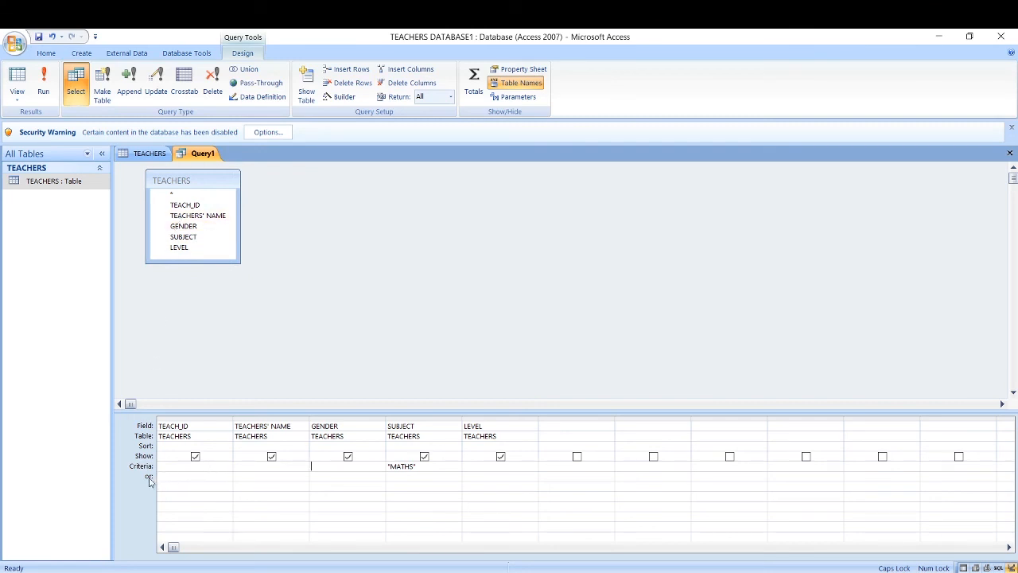
click(406, 478)
text(ENGLISH)
click(164, 251)
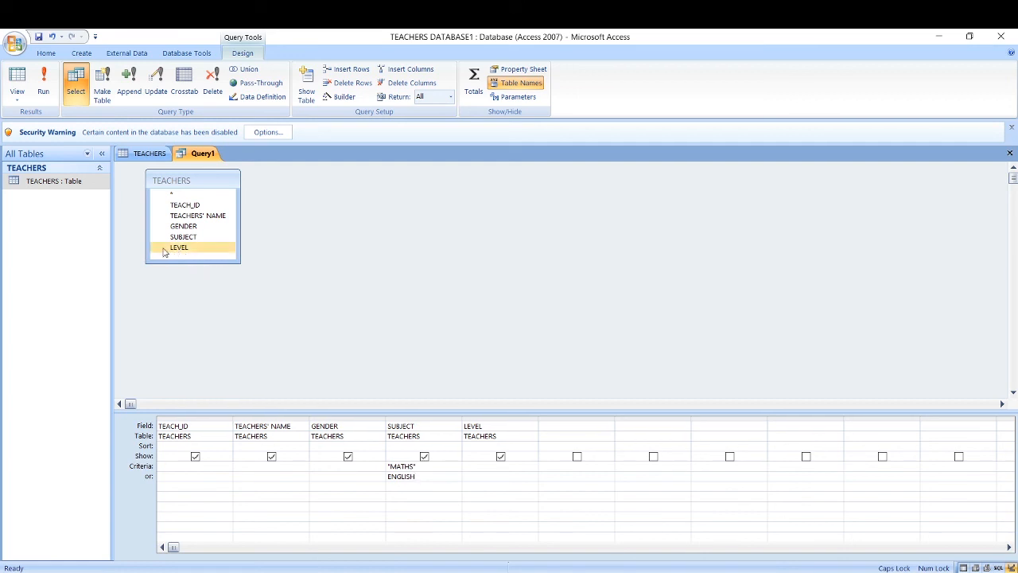
click(43, 86)
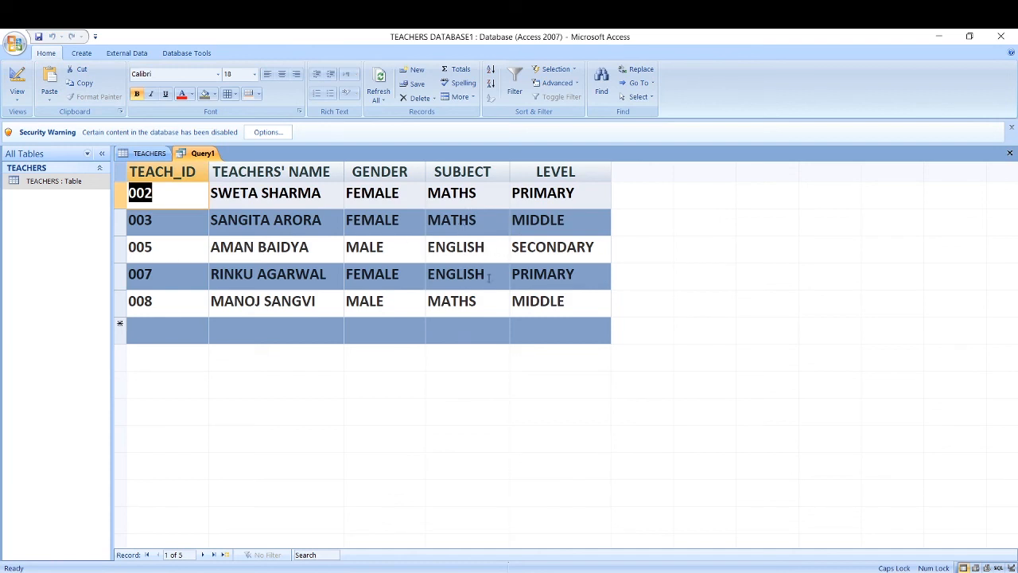
click(410, 274)
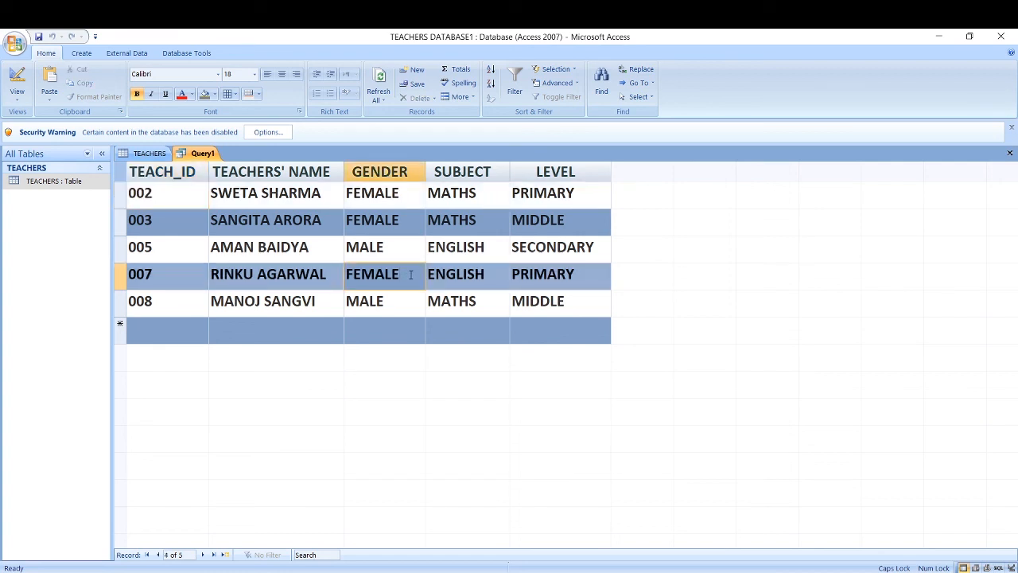
Go back to the query design, enter FEMALE for GENDER in the or row alongside ENGLISH and run the query.
right_click(203, 154)
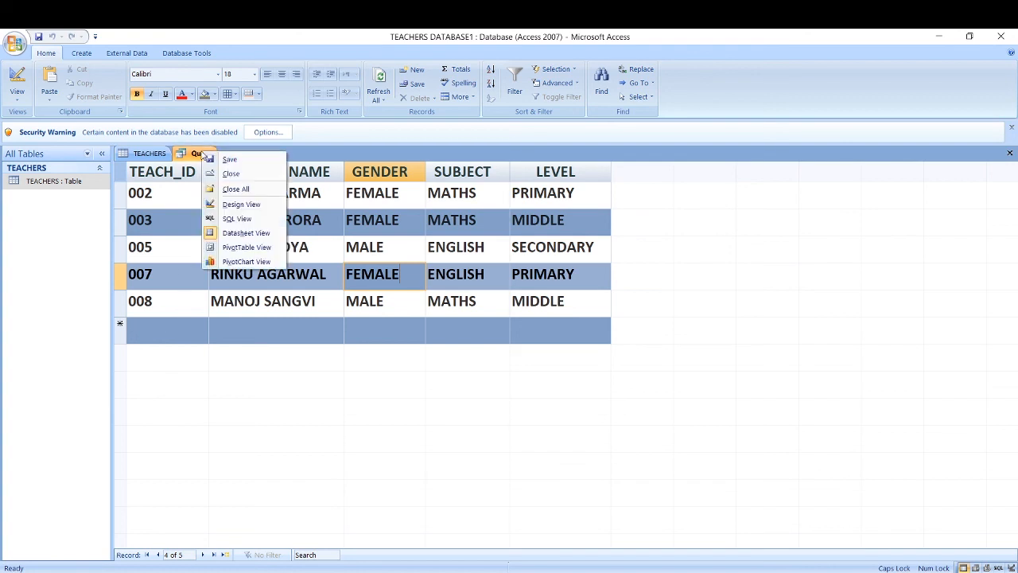
click(244, 204)
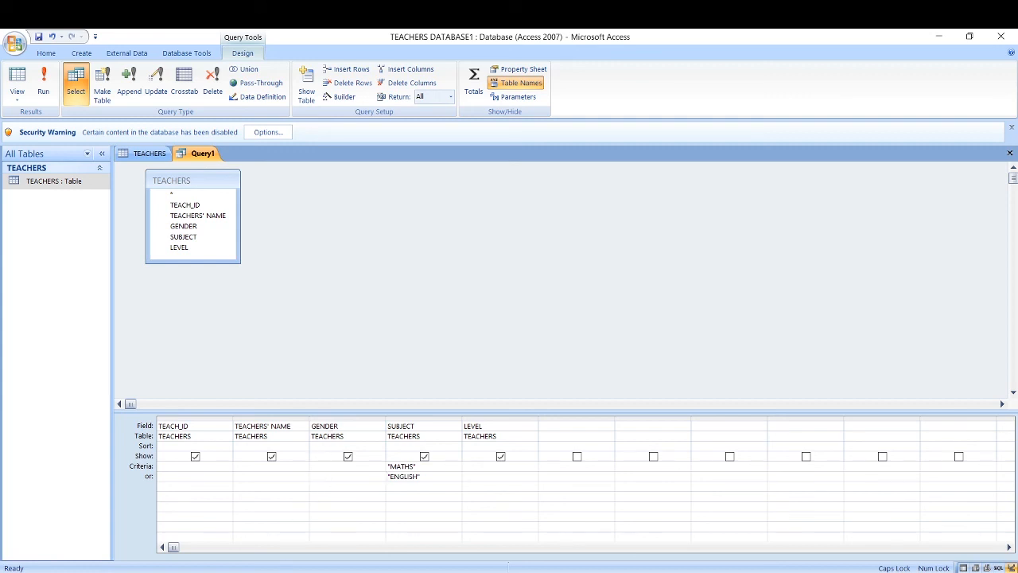
text(FEMALE)
click(44, 80)
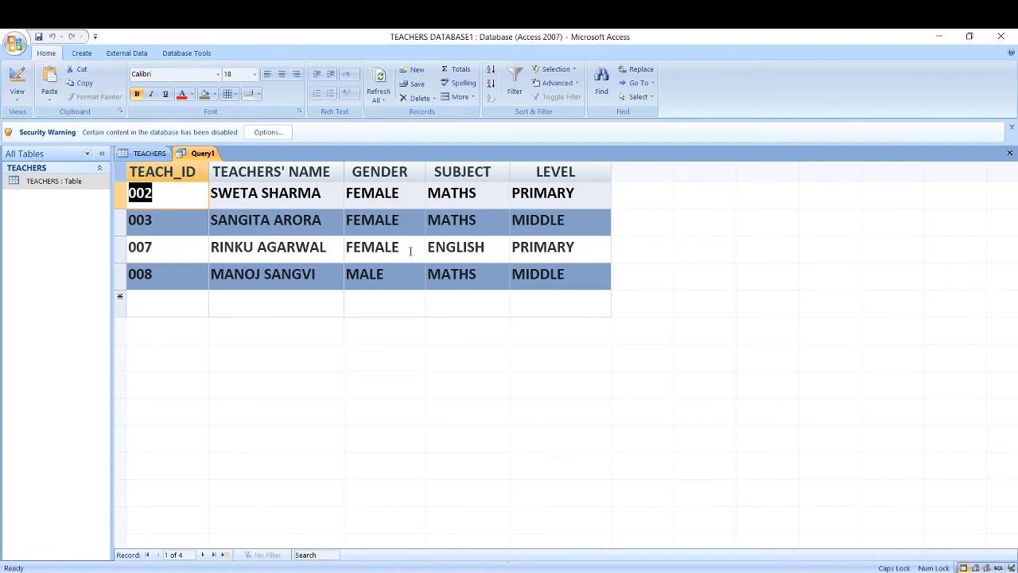
Compare the query results with the full set of records in the TEACHERS table.
click(579, 247)
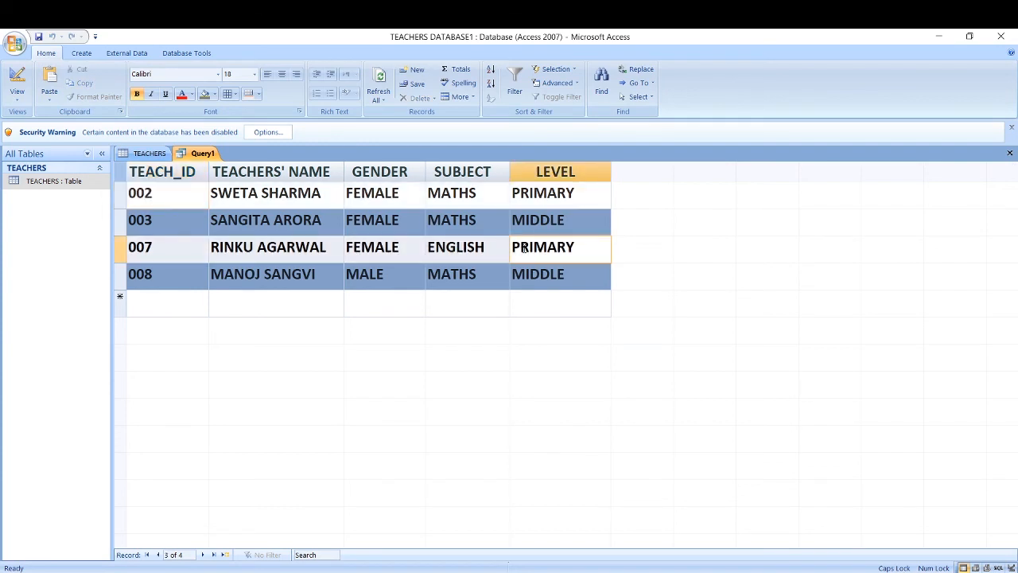
click(401, 247)
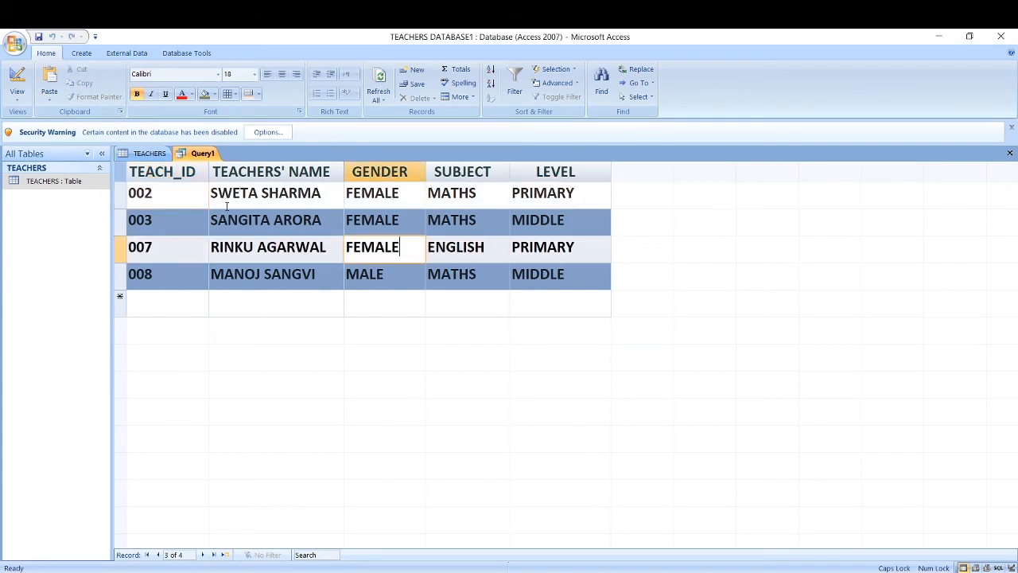
click(150, 153)
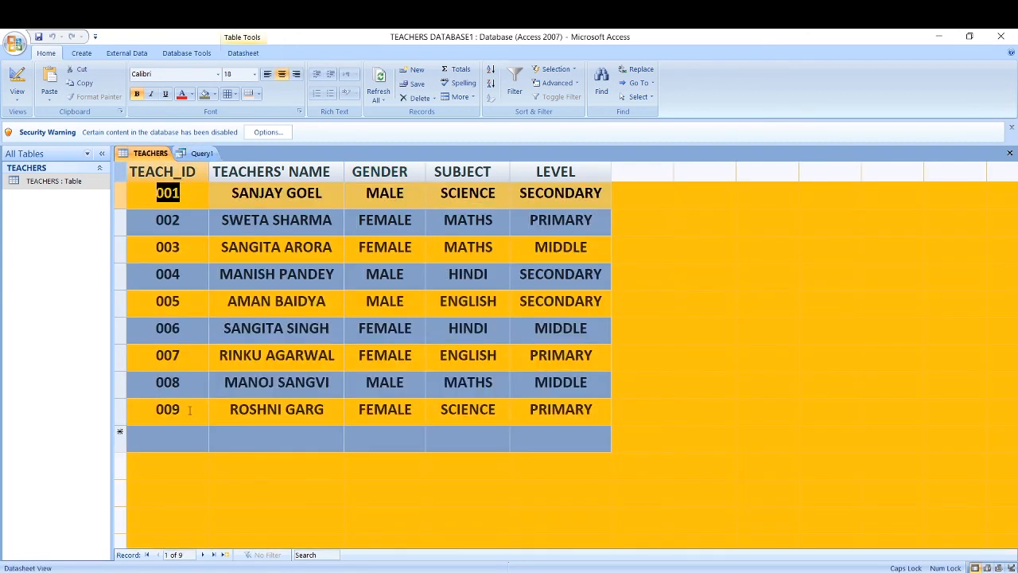
click(277, 409)
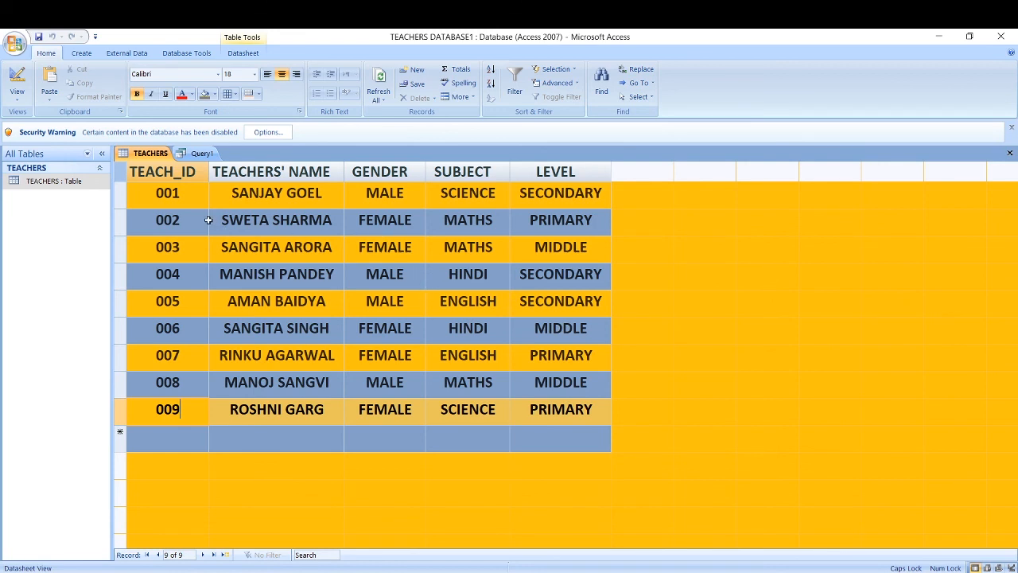
click(182, 221)
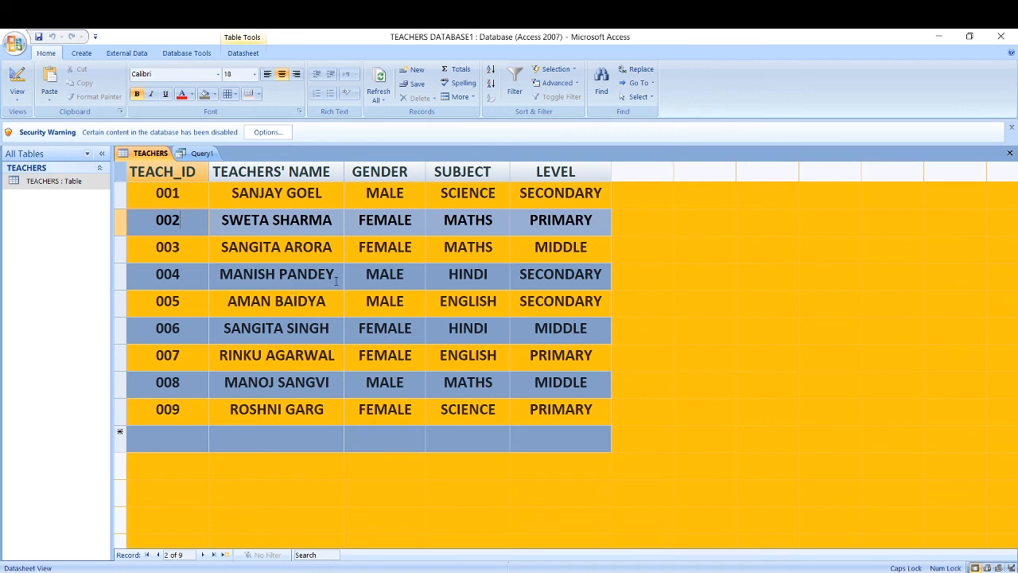
click(336, 276)
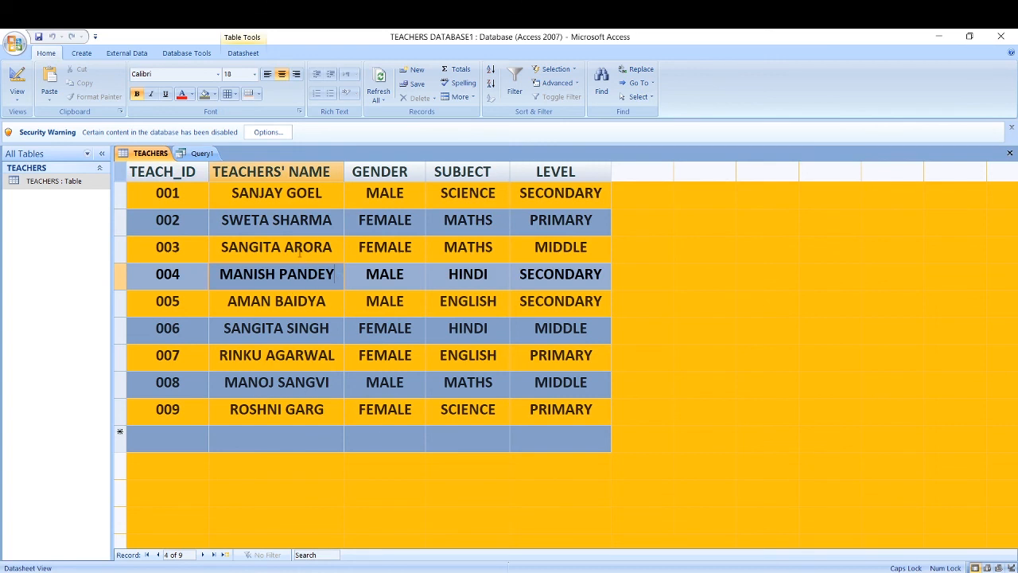
Switch back to the query and save it as TEACHERS QUERY.
click(203, 153)
right_click(205, 155)
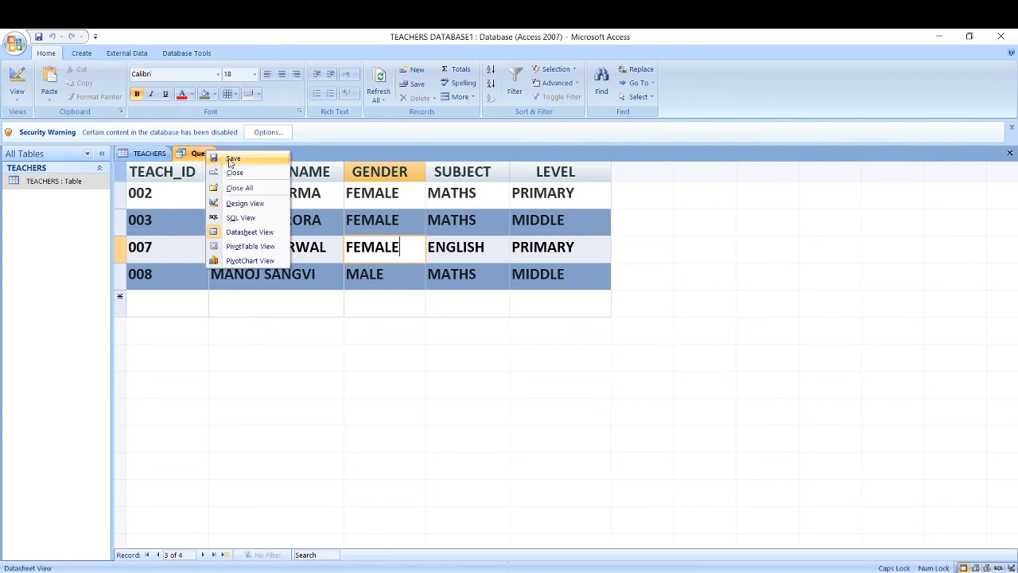
click(230, 160)
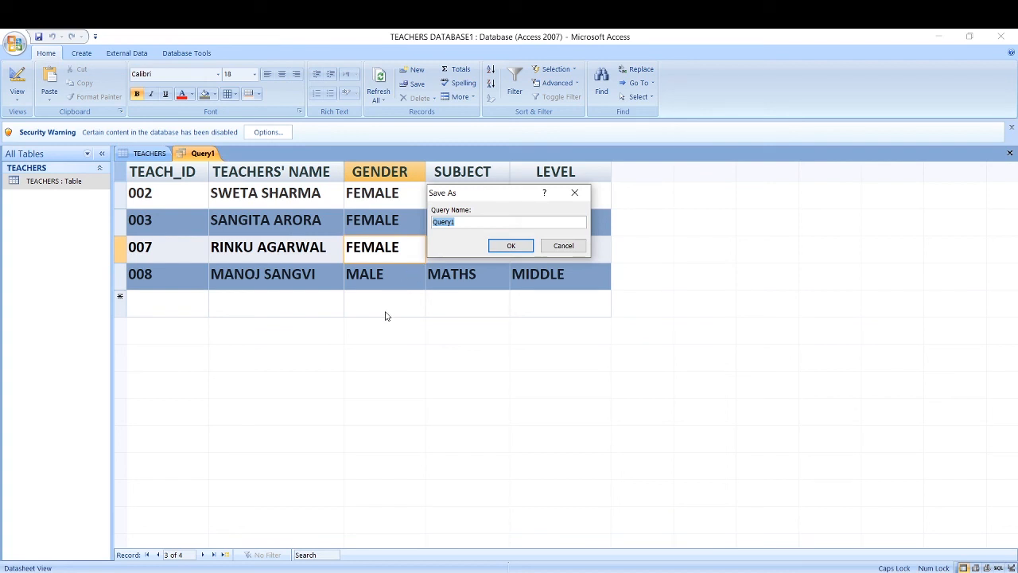
text(TEACHERS QUERY)
click(511, 245)
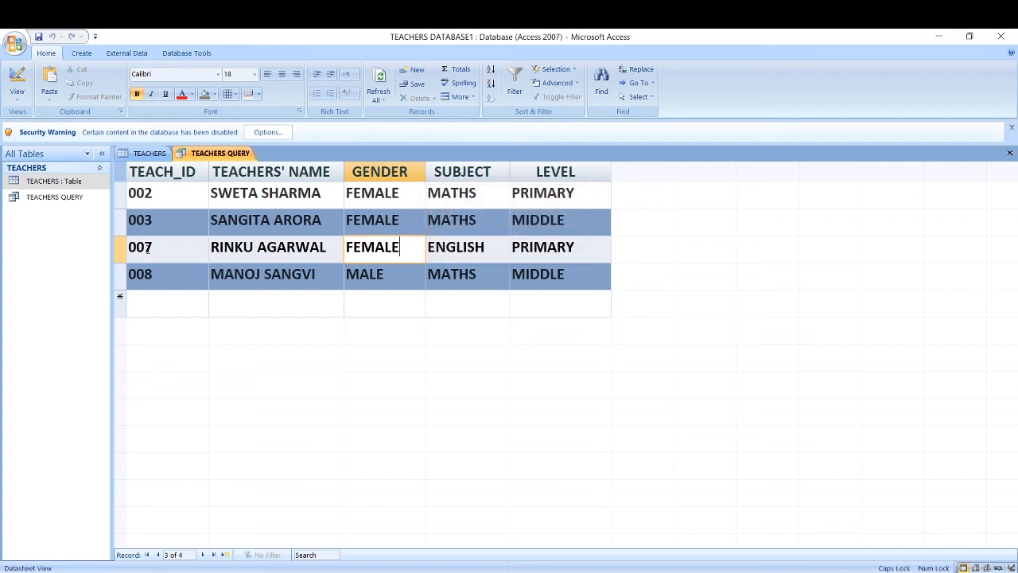
Open the TEACHERS table and the saved TEACHERS QUERY in turn to compare their contents.
click(37, 183)
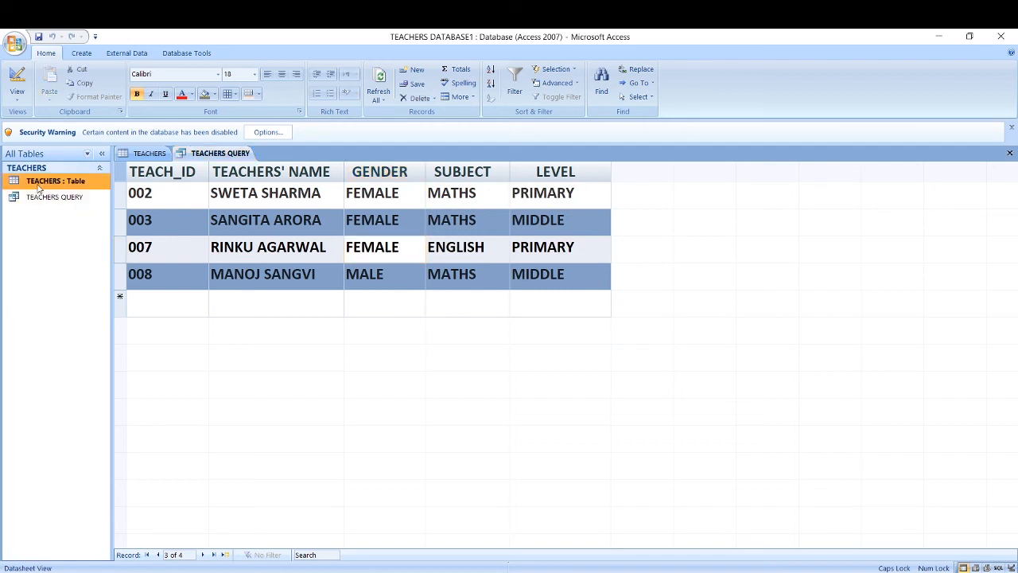
double_click(38, 183)
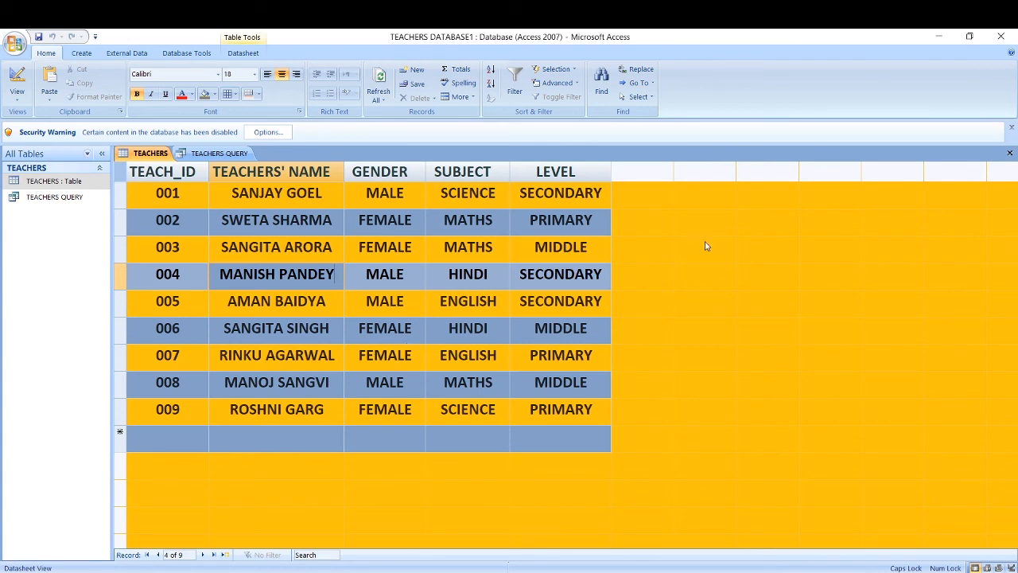
double_click(63, 197)
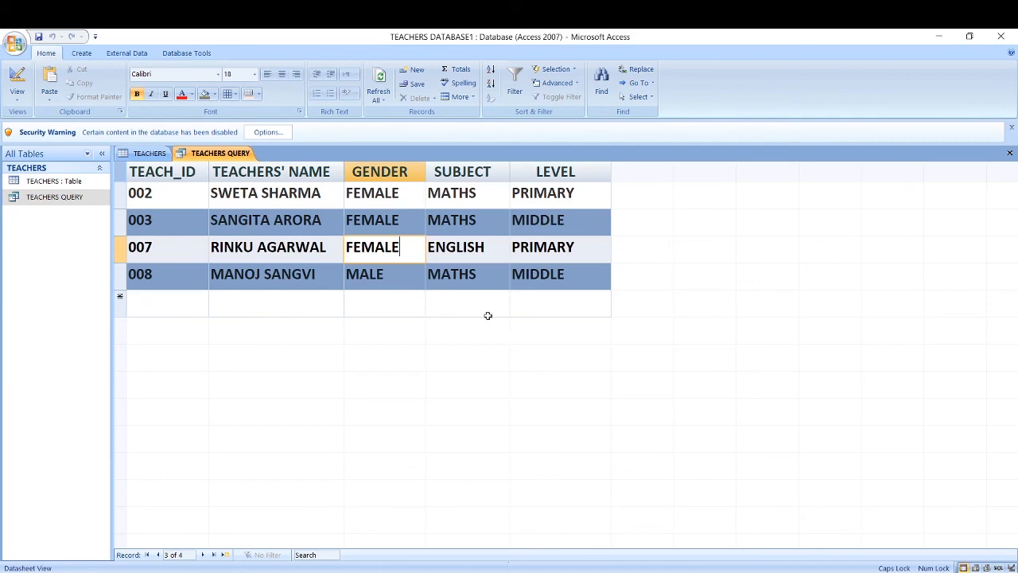
right_click(214, 154)
click(151, 153)
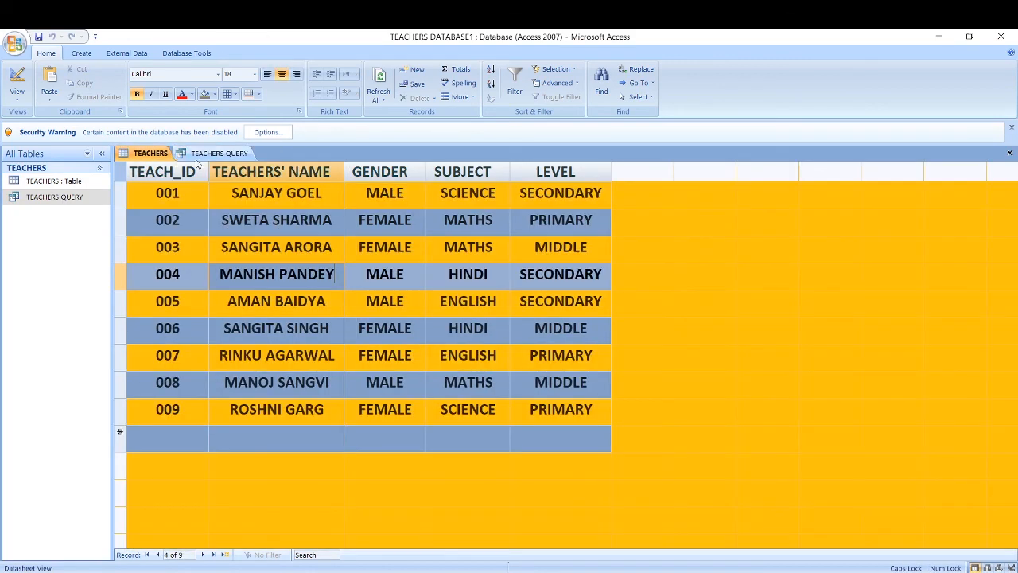
Return to TEACHERS QUERY and look through its unfiltered teacher records, including the GENDER values.
click(215, 155)
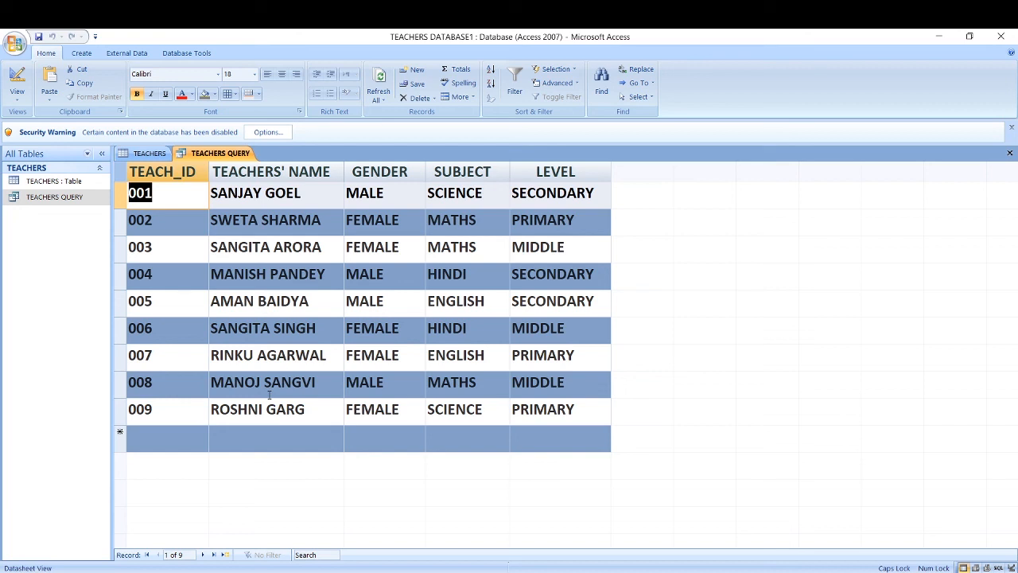
key(ctrl+End)
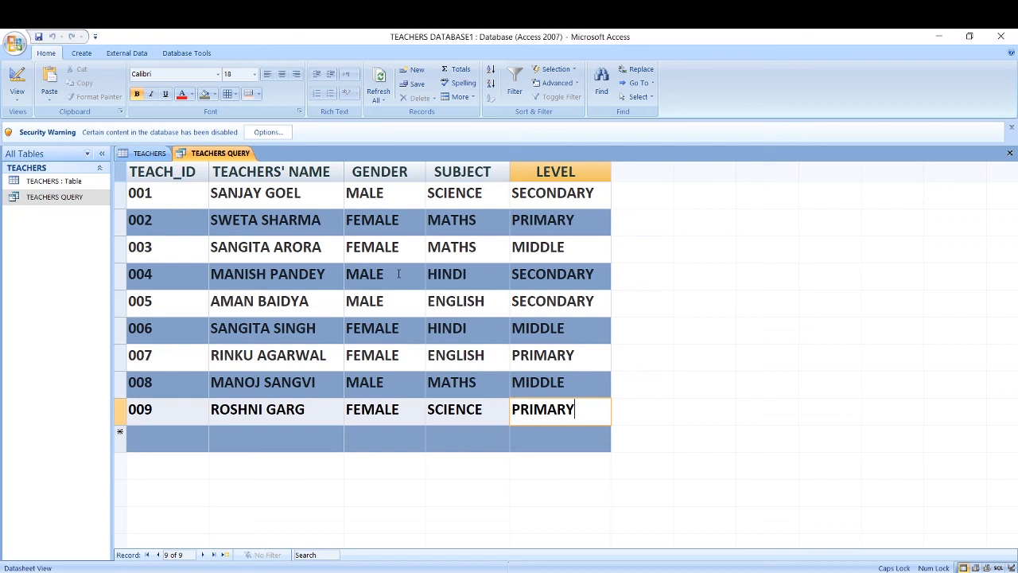
click(403, 249)
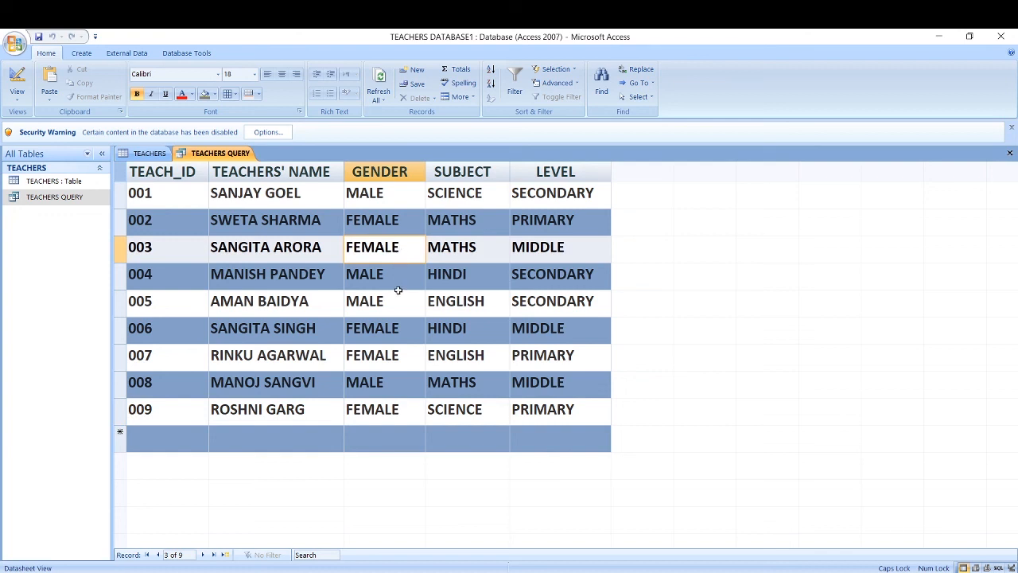
click(391, 276)
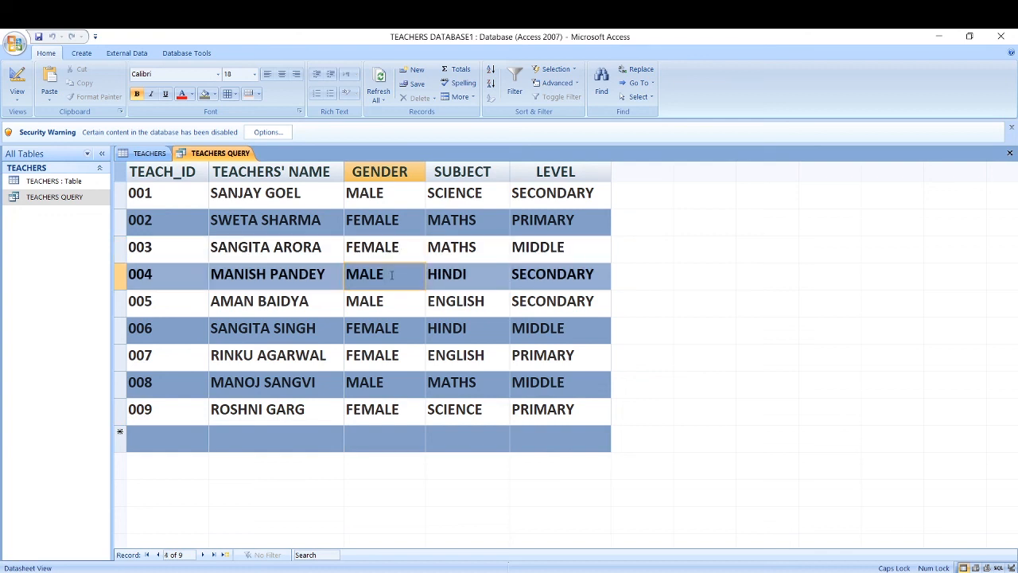